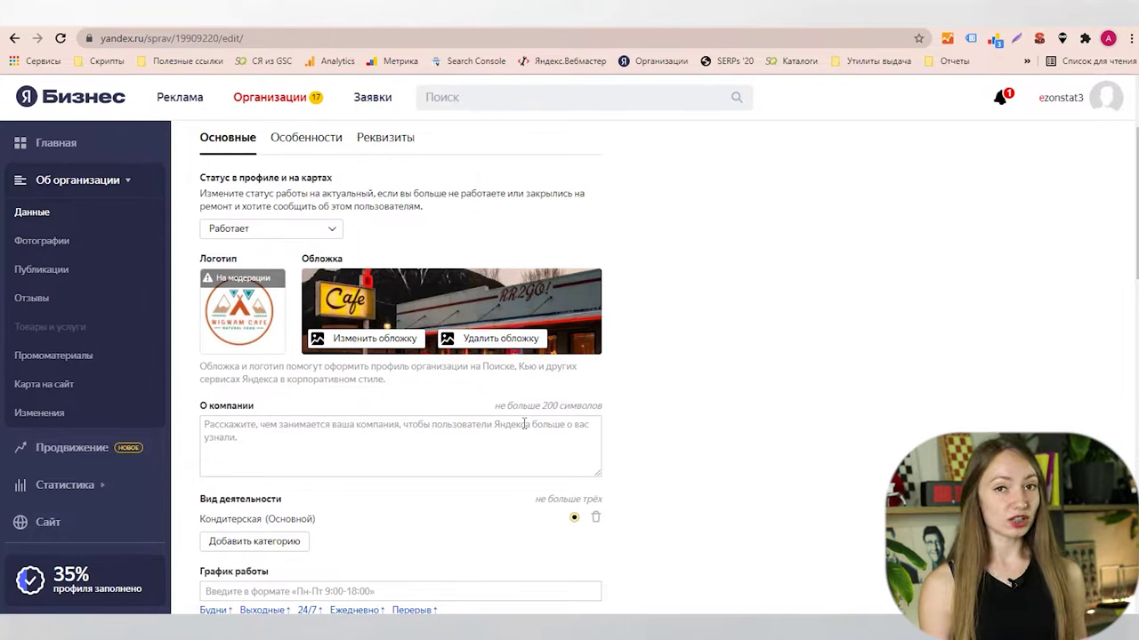
Enter the company description "Французская кафе-кондитерская. Изумительные десерты и торты по оригинальным рецептам. Авторские шедевры от нашего шеф-кондитера.".
left_click(427, 438)
type("Французская кафе-кондитерская. Изумительные десерты и торты по оригинальным рецептам. Авторские шедевры от нашего шеф-кондитера.")
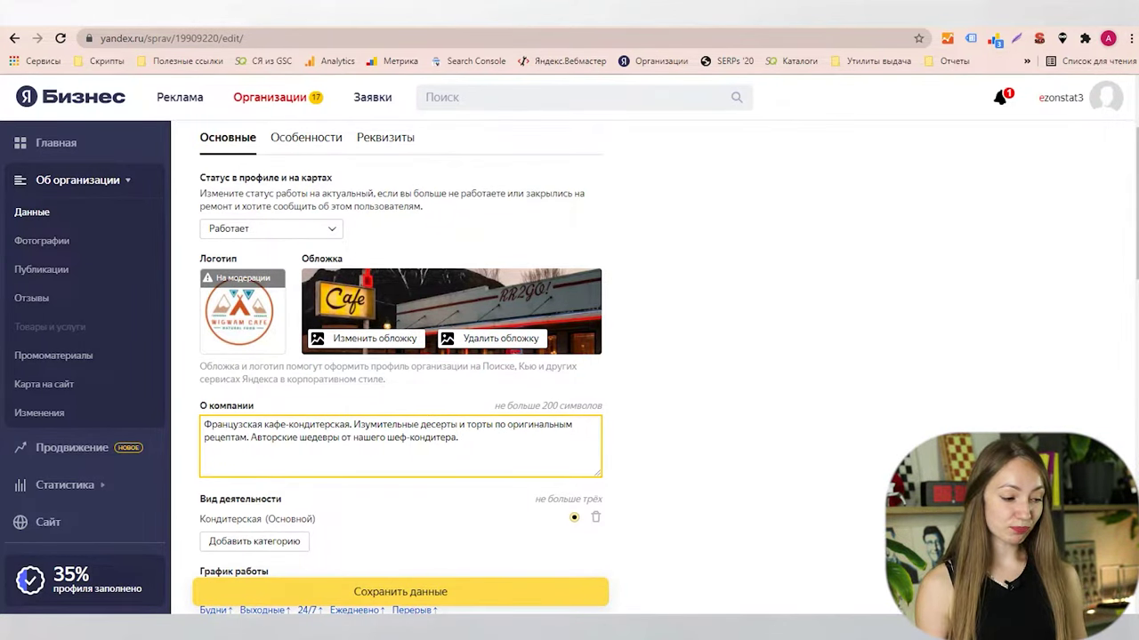
Add "Торты на заказ" as a second business activity category, without leaving an empty third category.
scroll(343, 450, "down", 3)
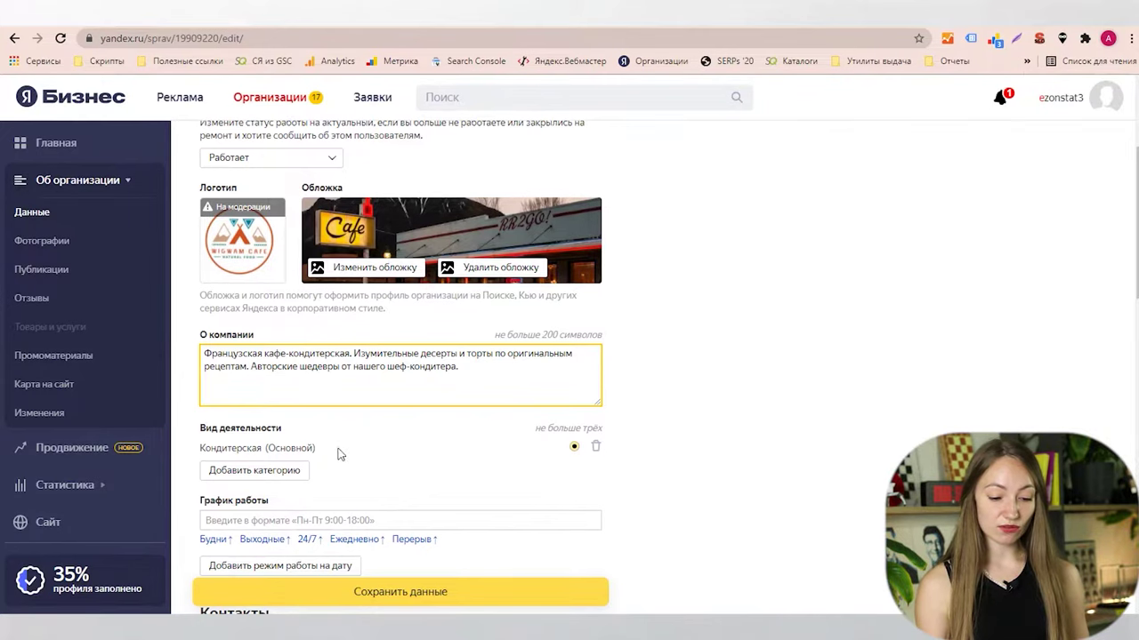
scroll(368, 383, "down", 2)
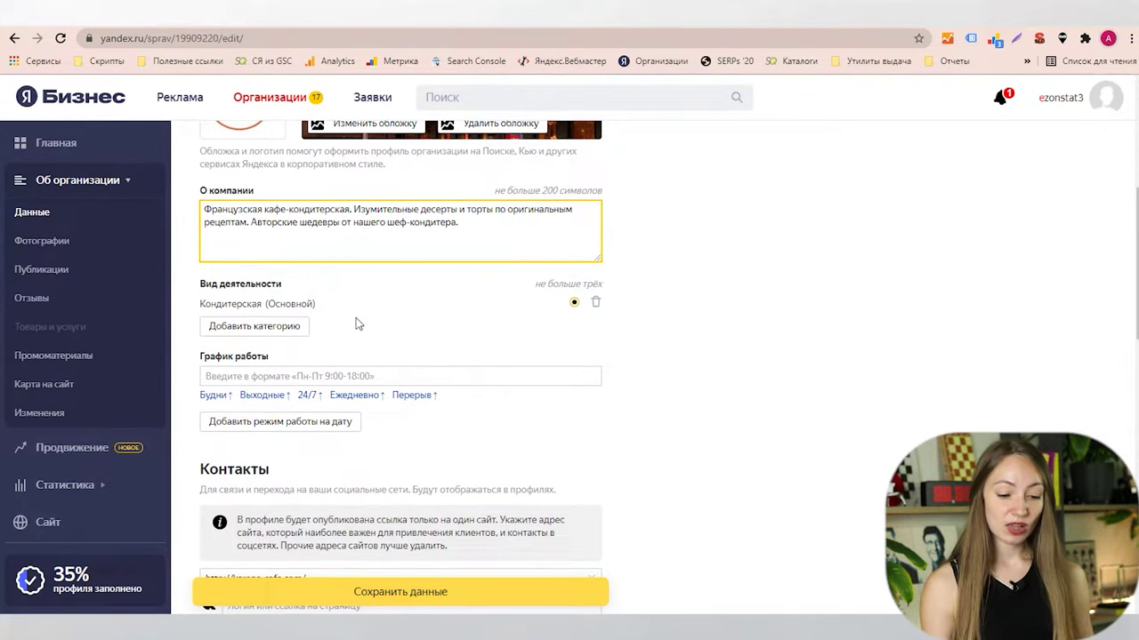
left_click(296, 331)
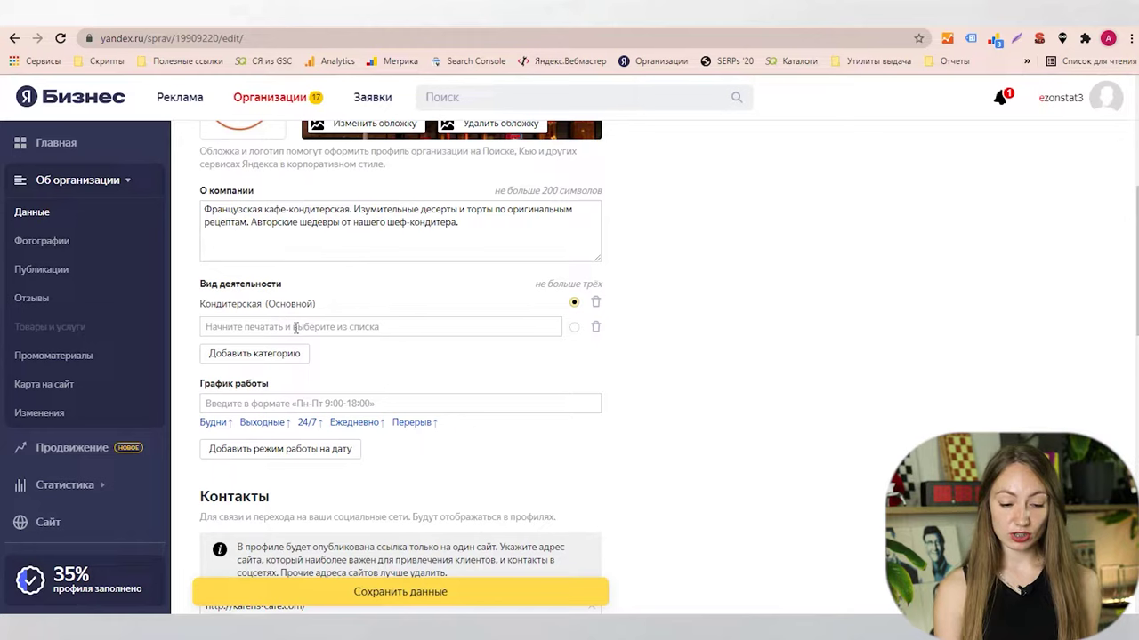
type("сваде")
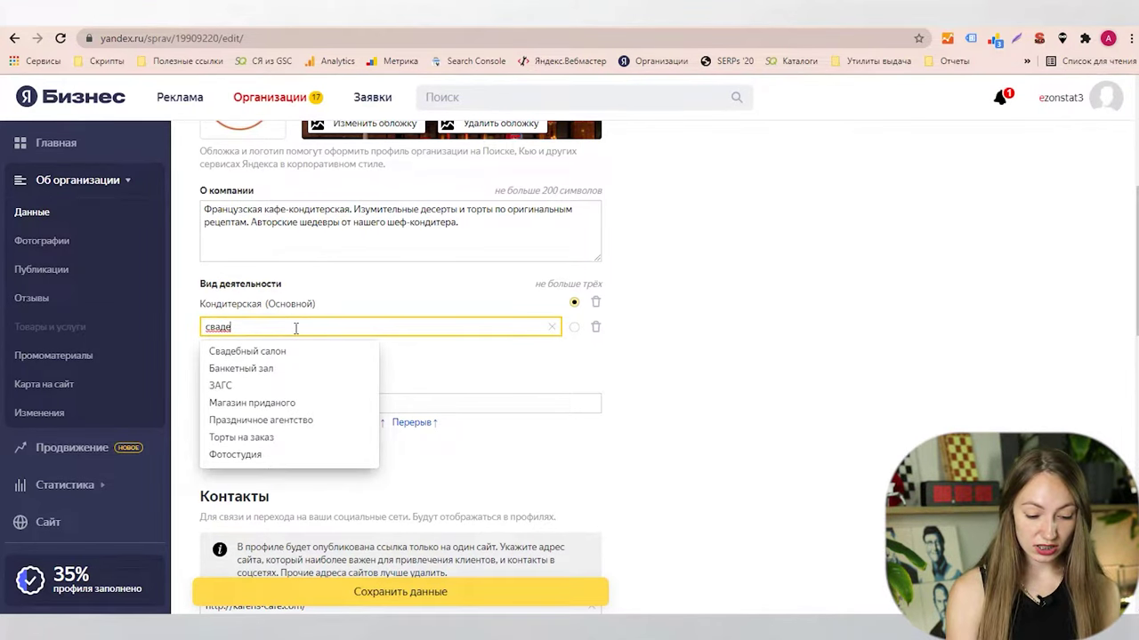
left_click(269, 437)
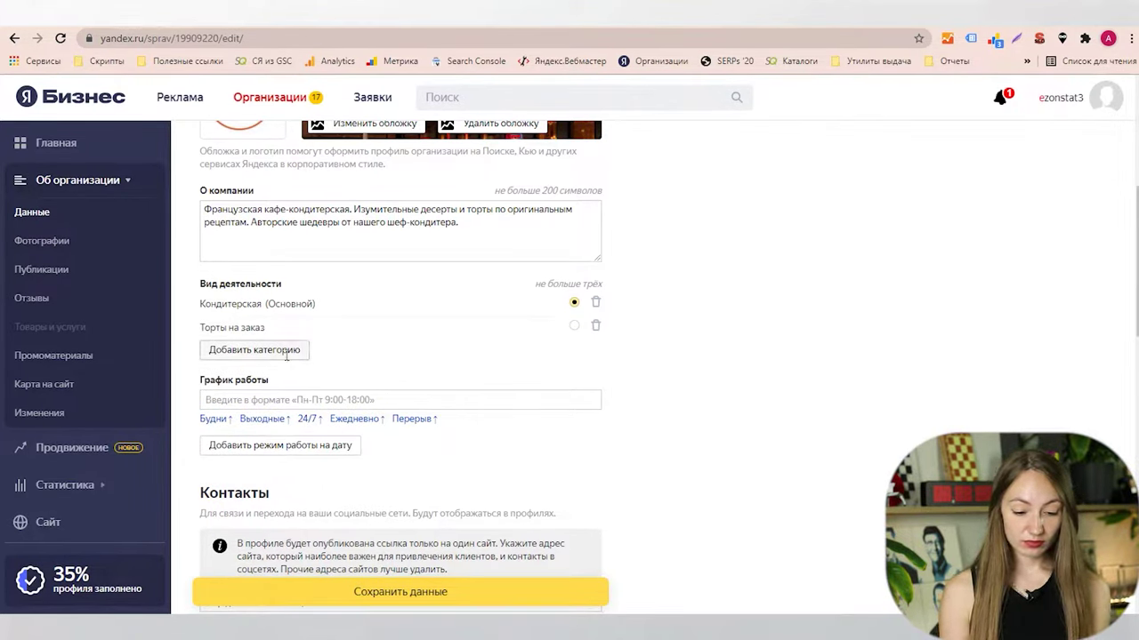
left_click(288, 360)
left_click(595, 351)
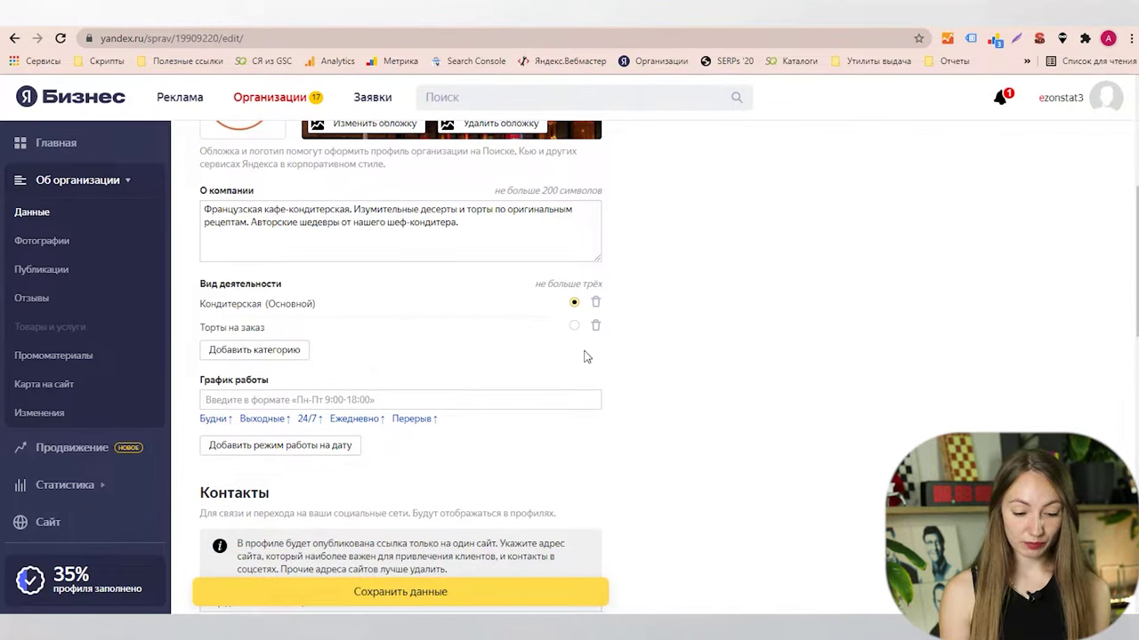
Try the weekday, weekend and 24/7 presets for the organization's working hours.
scroll(322, 346, "down", 2)
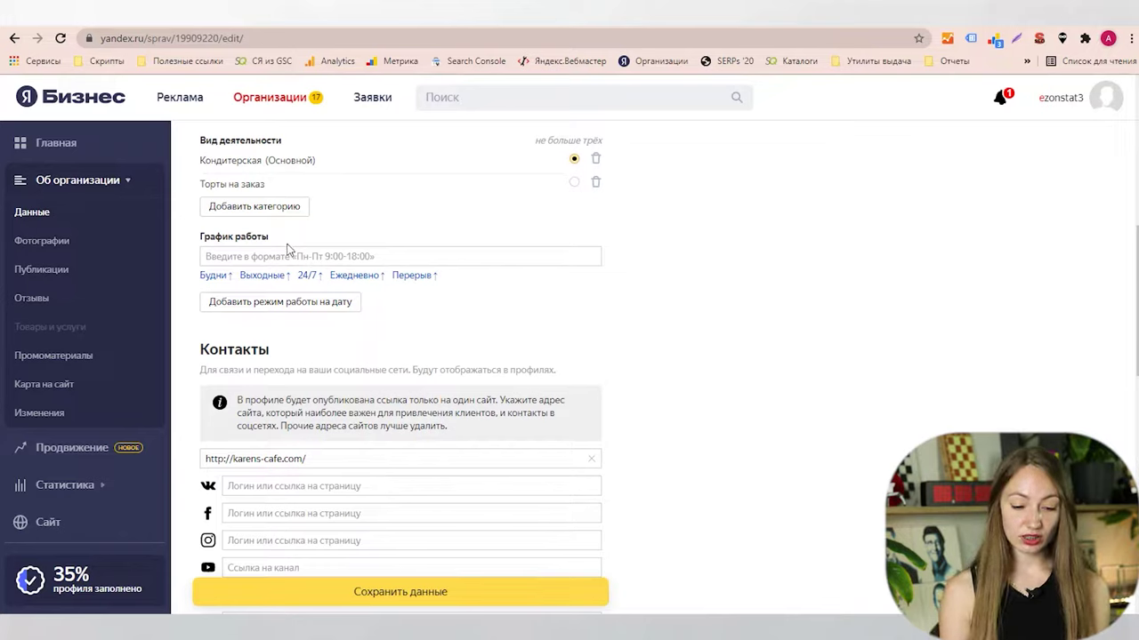
left_click(216, 275)
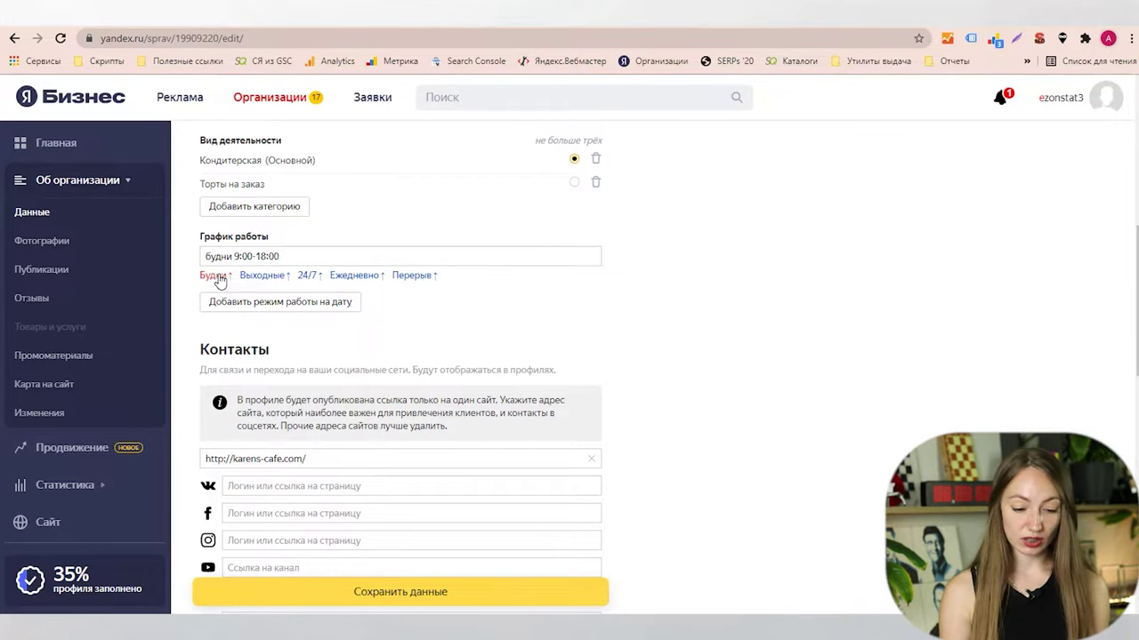
left_click(265, 256)
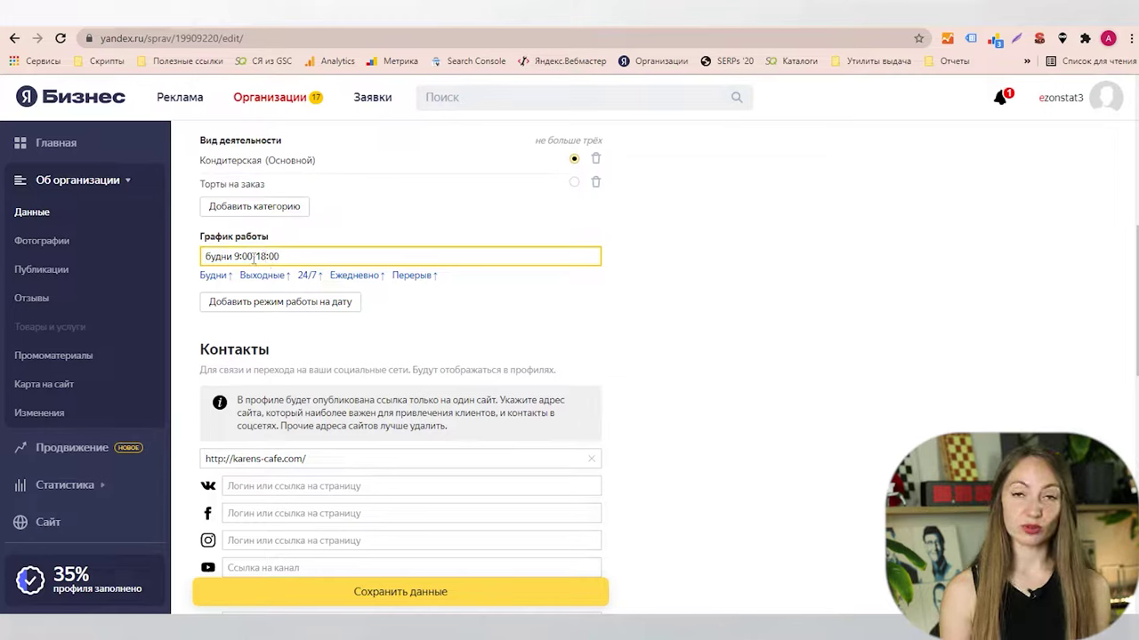
left_click(262, 279)
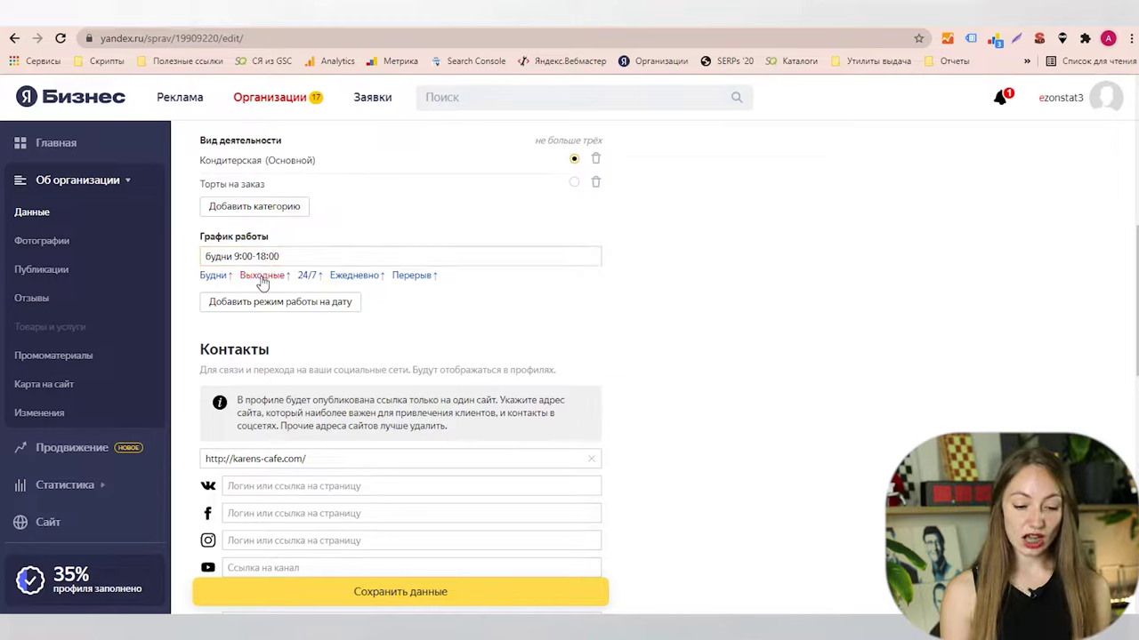
left_click(309, 278)
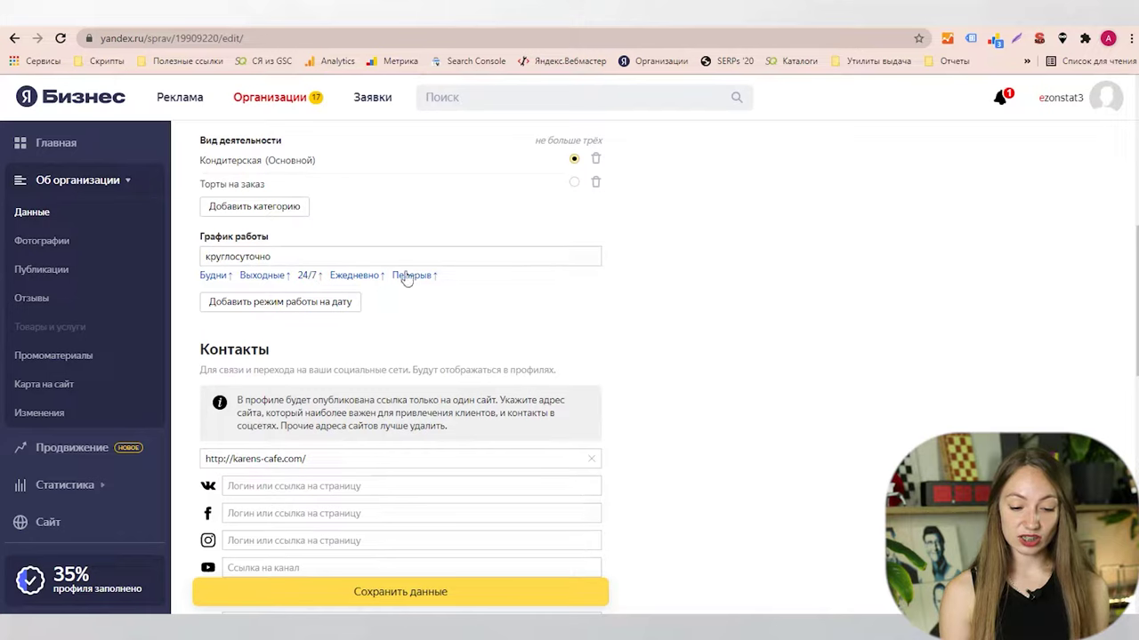
Set the working hours to daily 10:00-18:00 with a break from 12:00 to 13:00 using the presets.
left_click(369, 280)
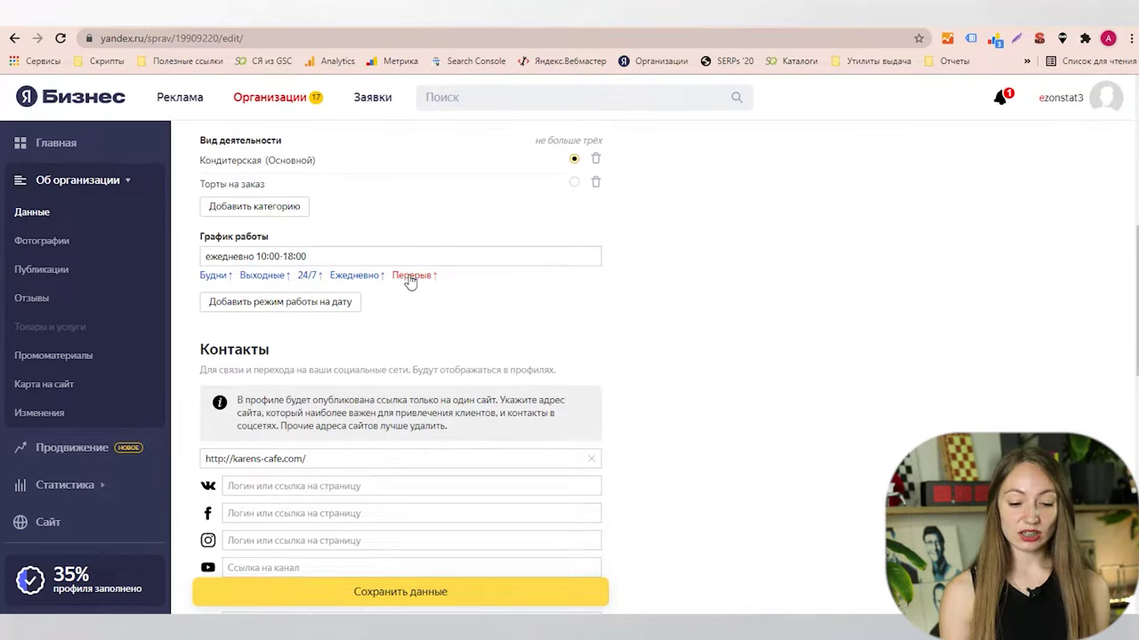
left_click(412, 278)
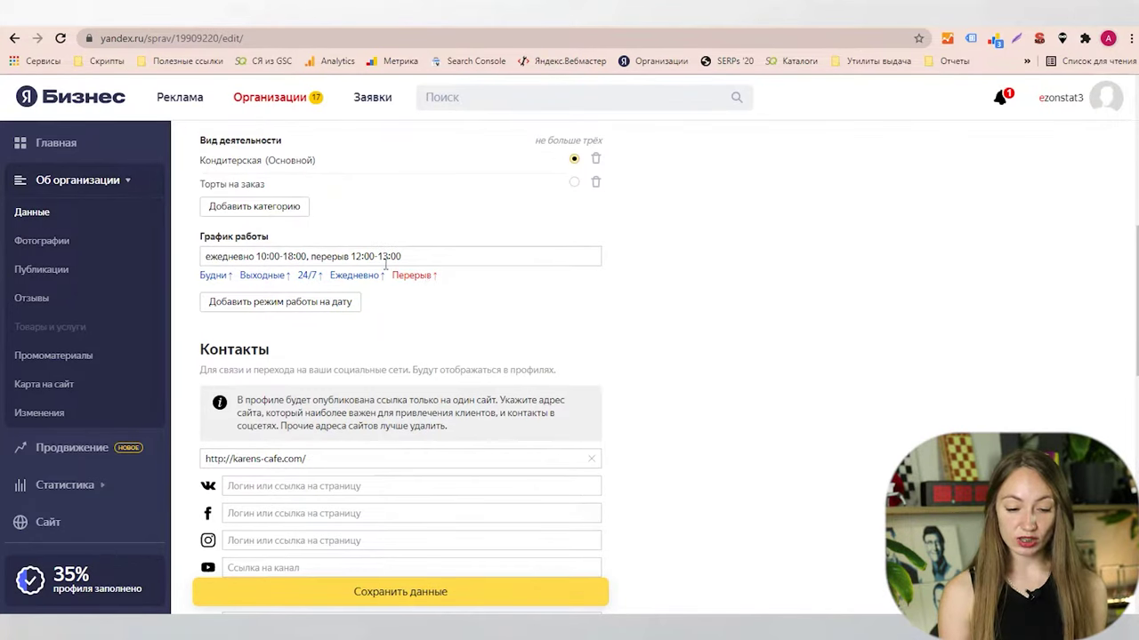
Add a special schedule entry for 24.08.2021 and mark that date as a day off.
left_click(309, 304)
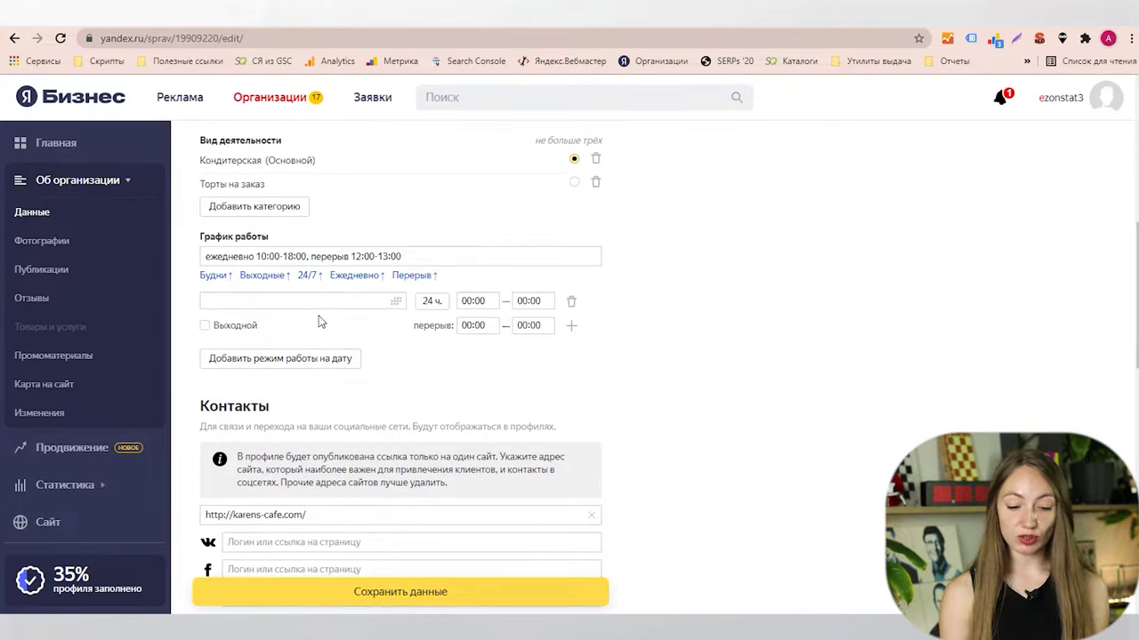
left_click(394, 304)
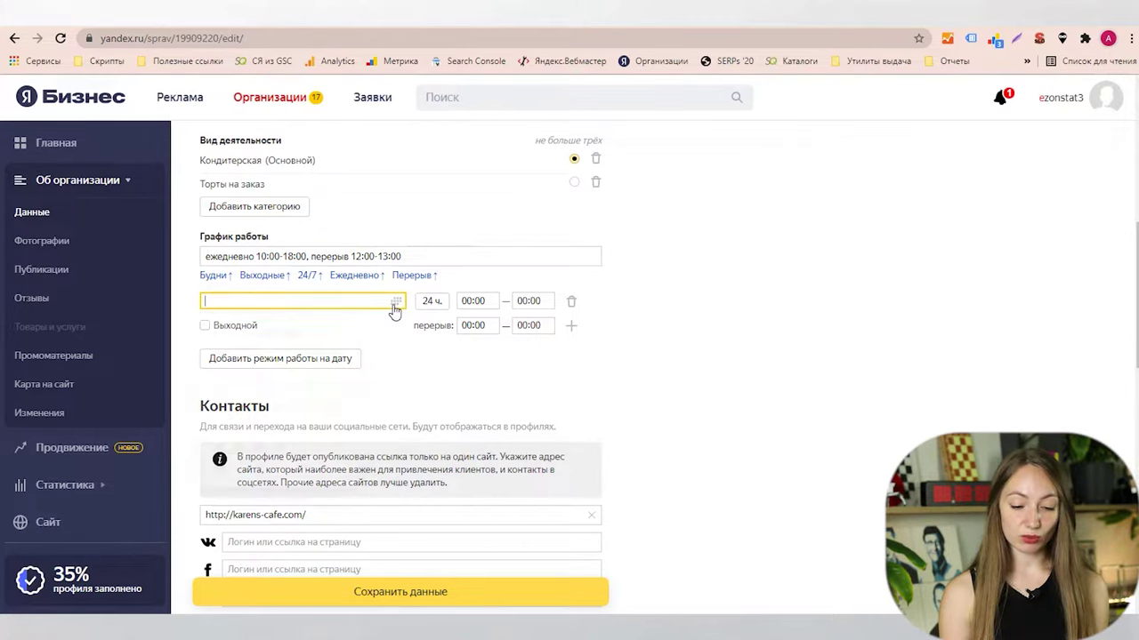
left_click(237, 442)
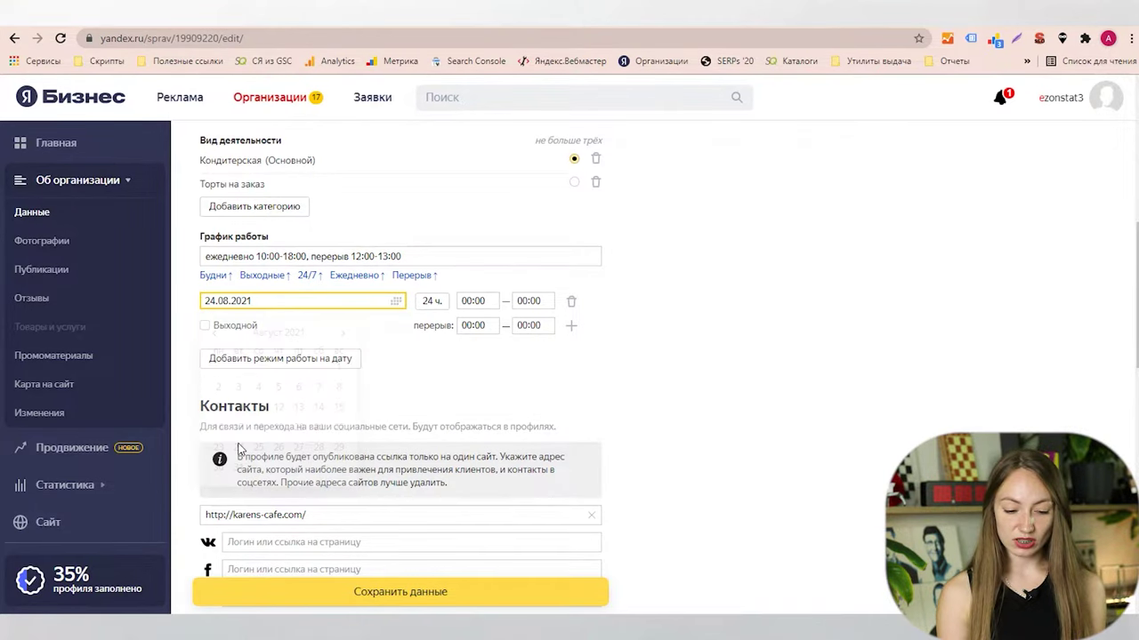
left_click(437, 305)
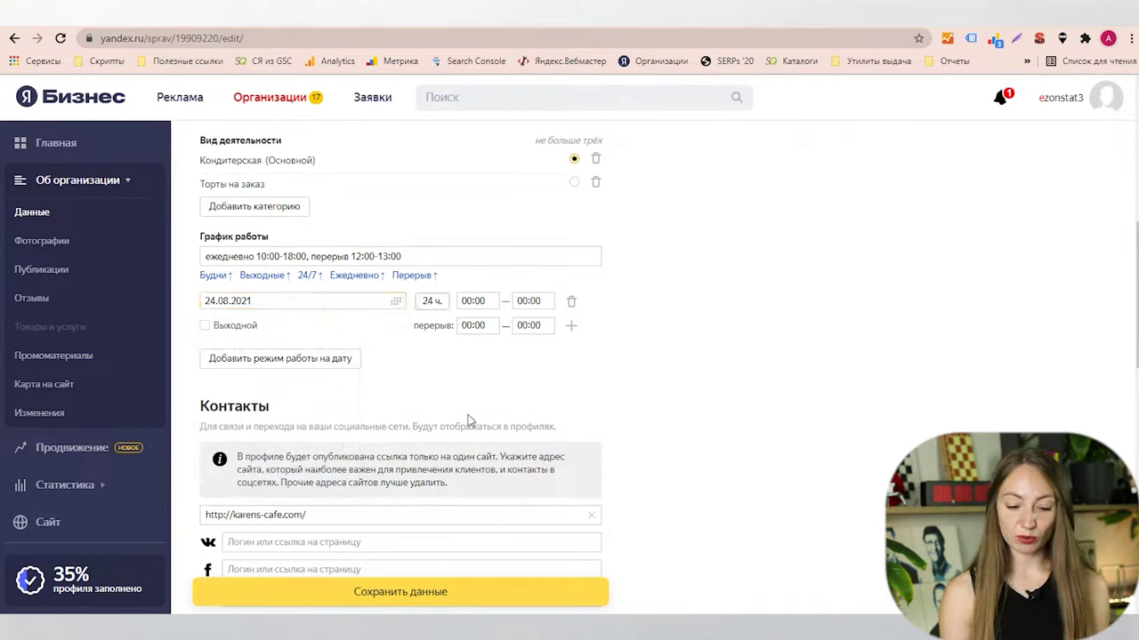
left_click(234, 329)
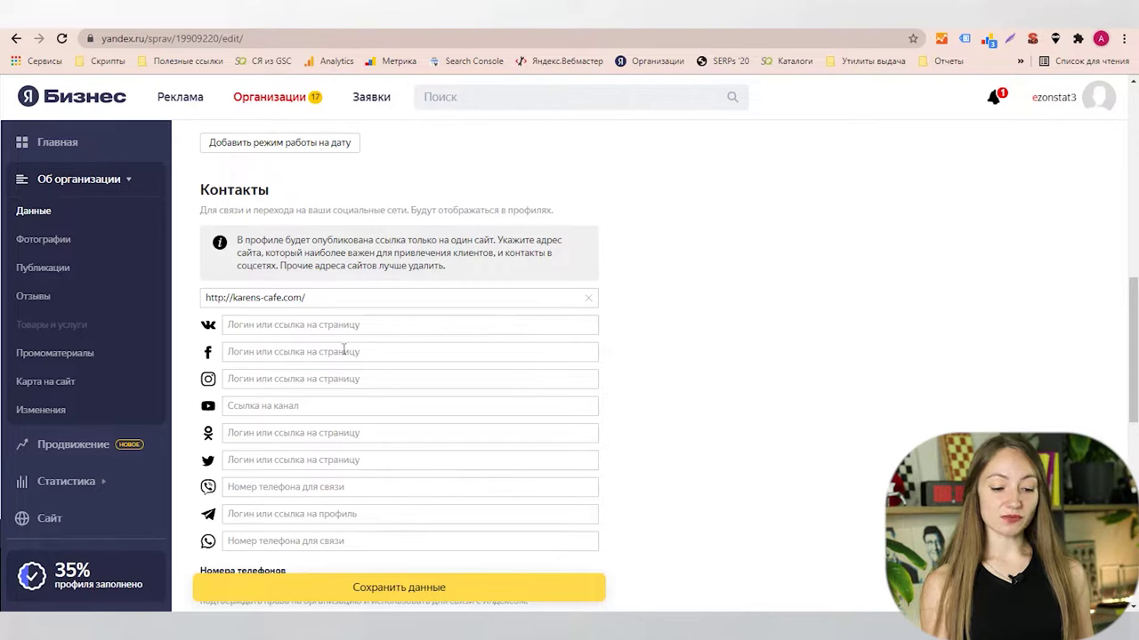
left_click(258, 380)
type("https://www.instagram.com/twean.peaks/")
left_click(669, 366)
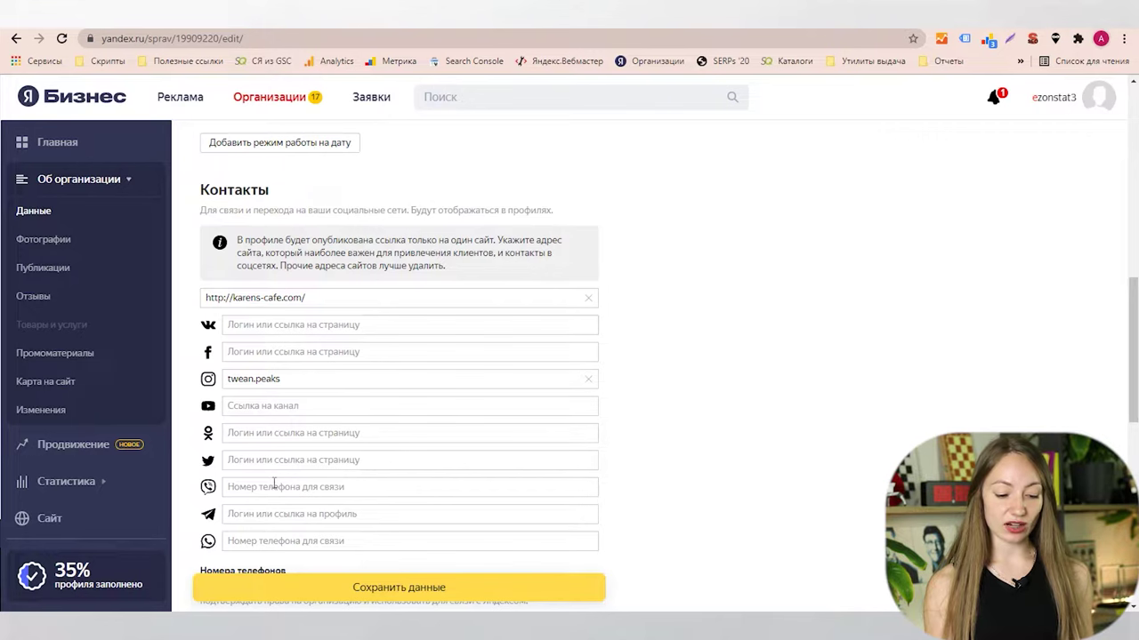
Examine the remaining contact fields, the languages available for the organization's name, and the address map.
scroll(274, 485, "down", 1)
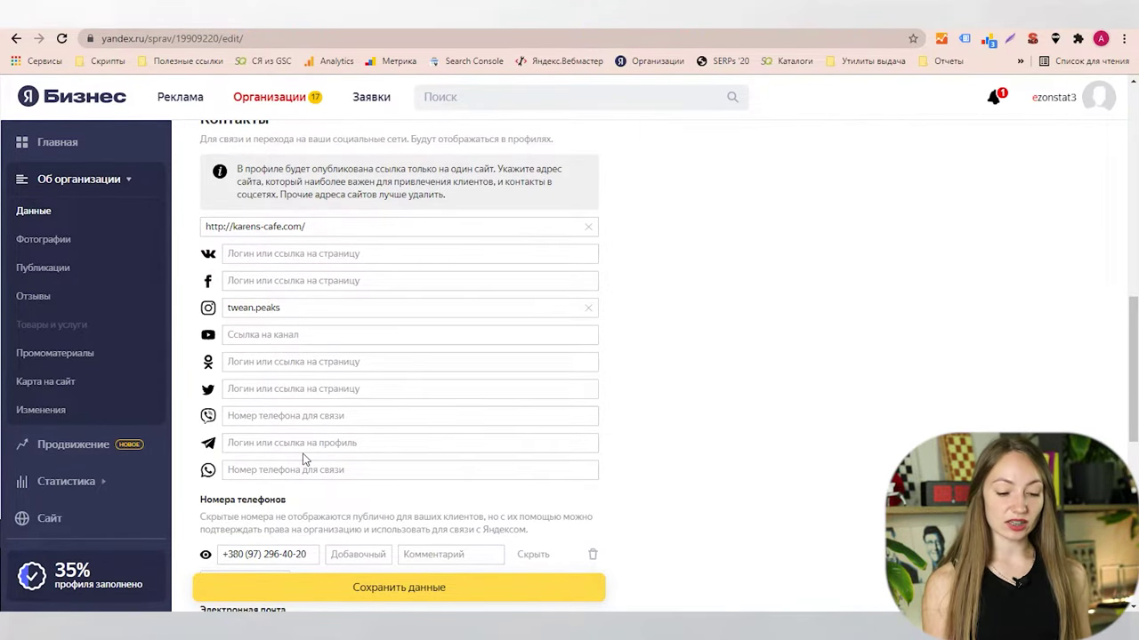
scroll(346, 369, "down", 2)
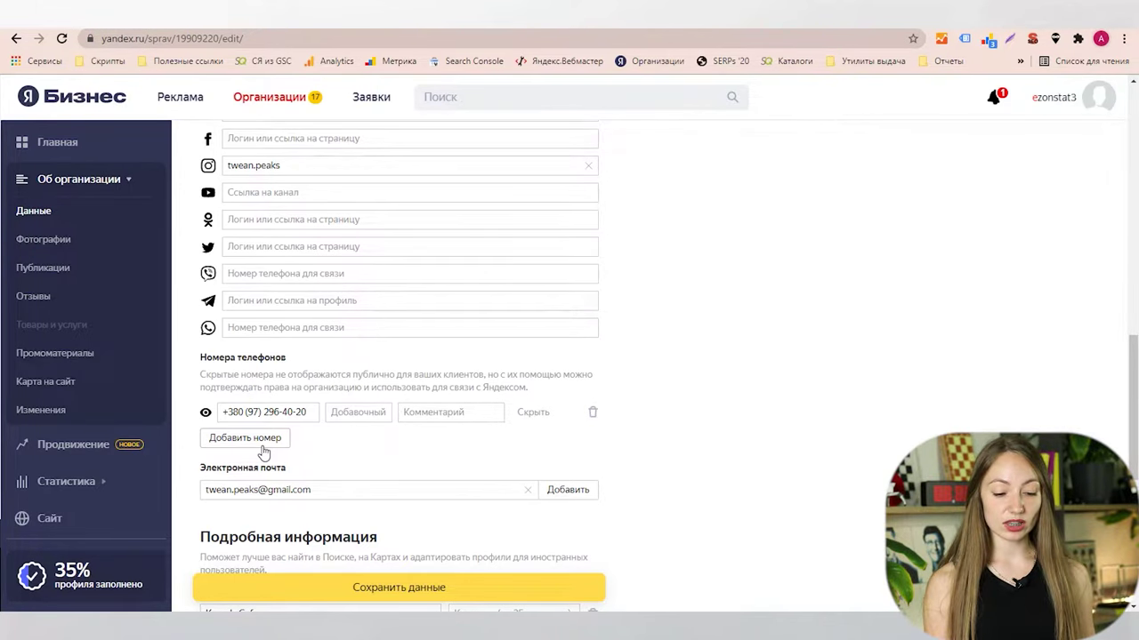
scroll(479, 411, "down", 1)
left_click(478, 414)
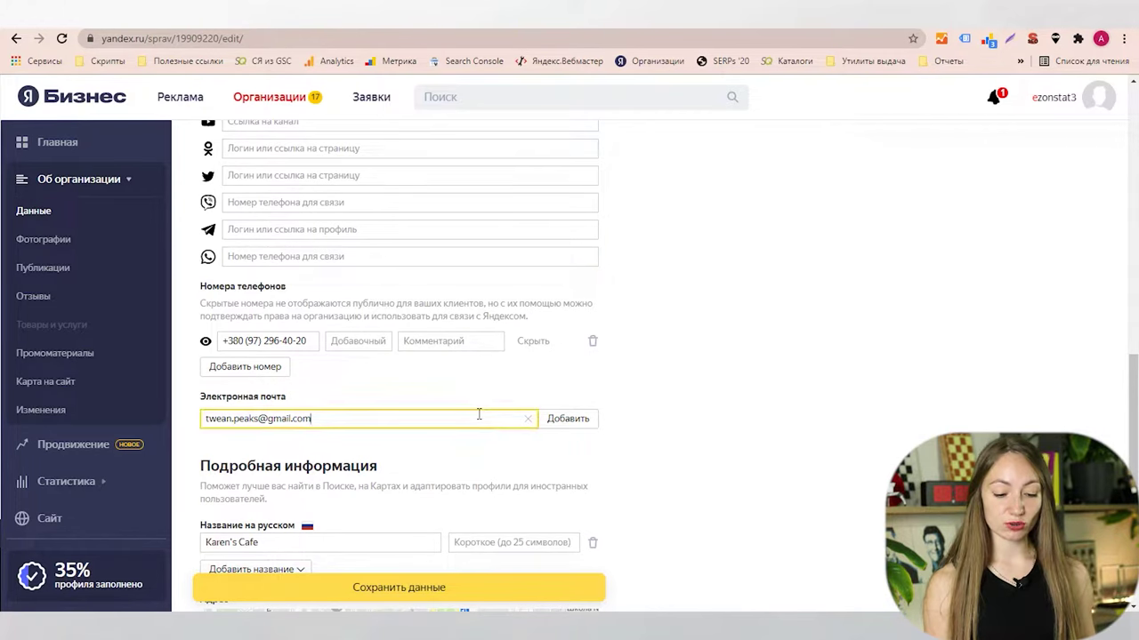
scroll(630, 376, "up", 2)
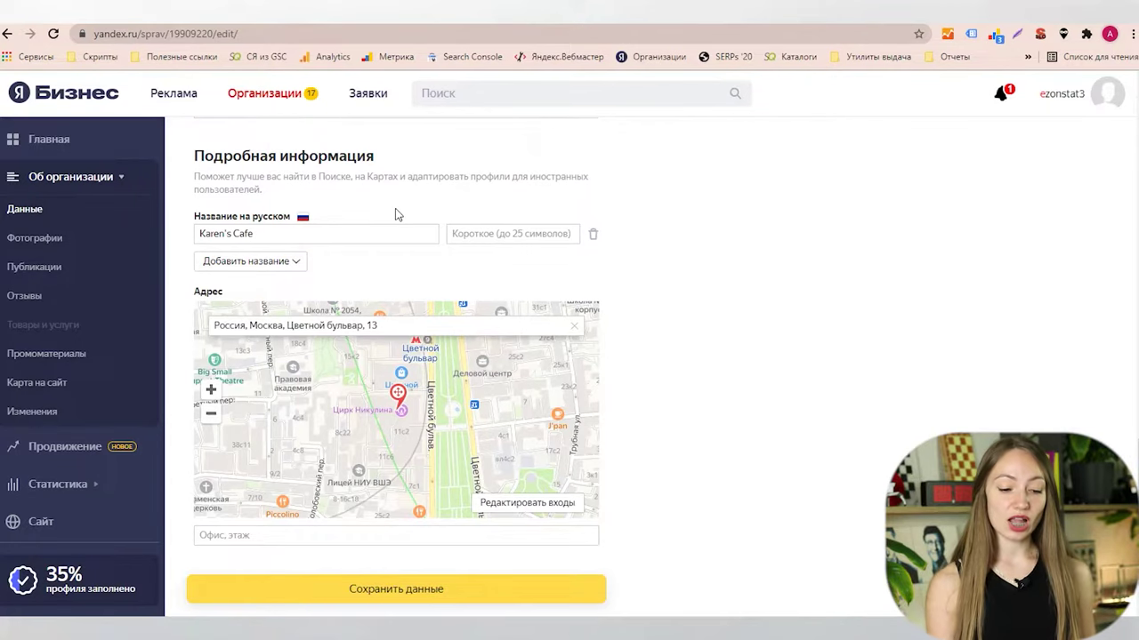
left_click(290, 262)
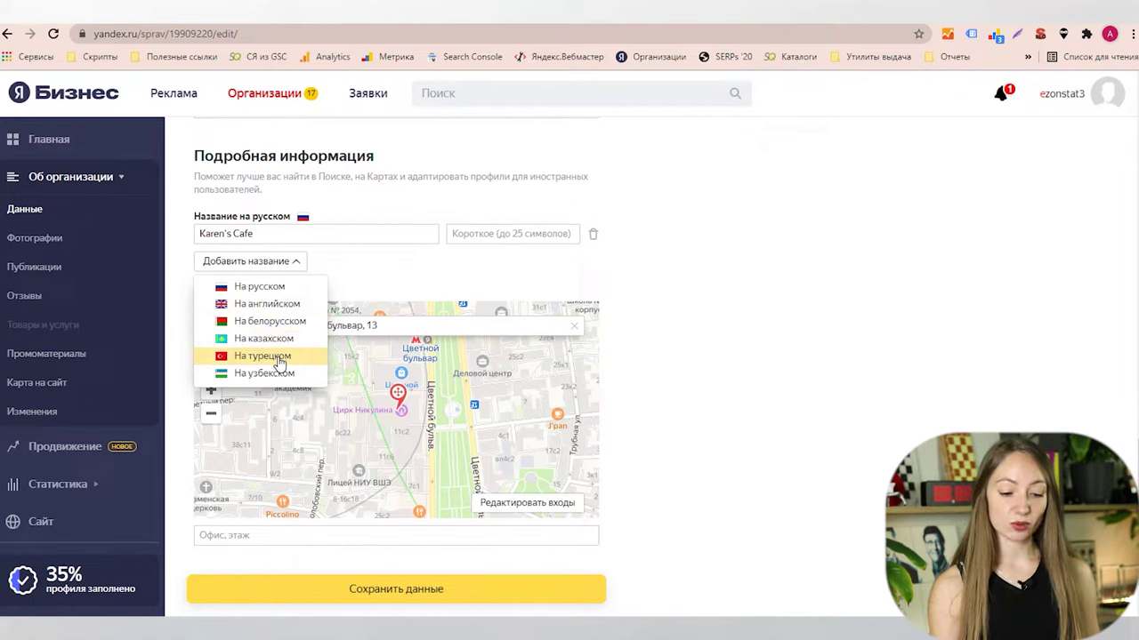
left_click(418, 283)
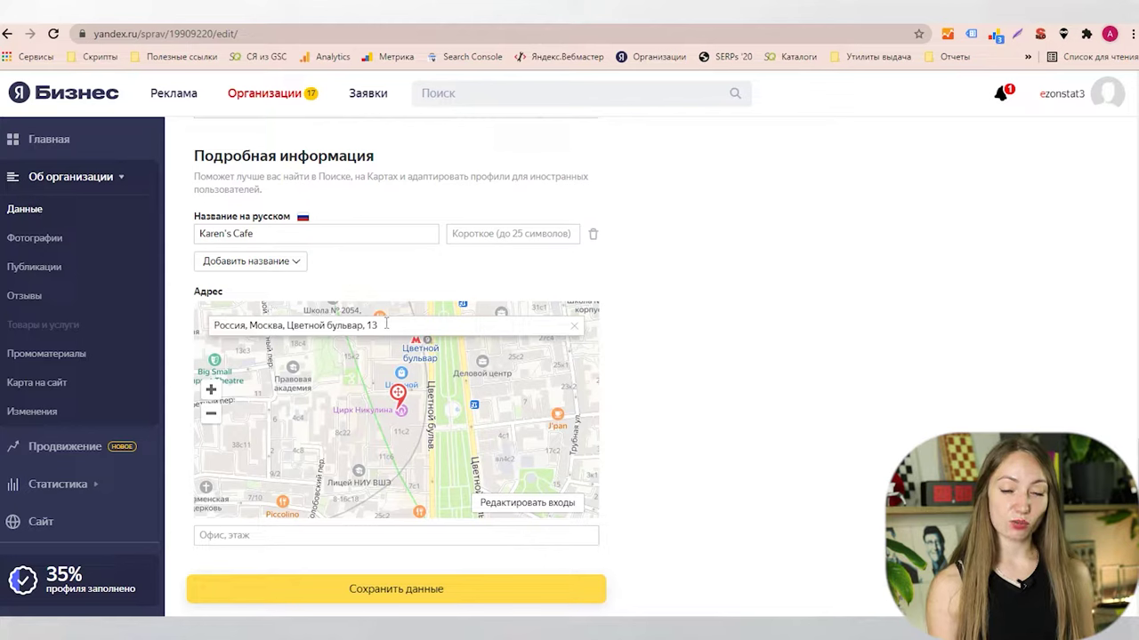
scroll(670, 371, "down", 2)
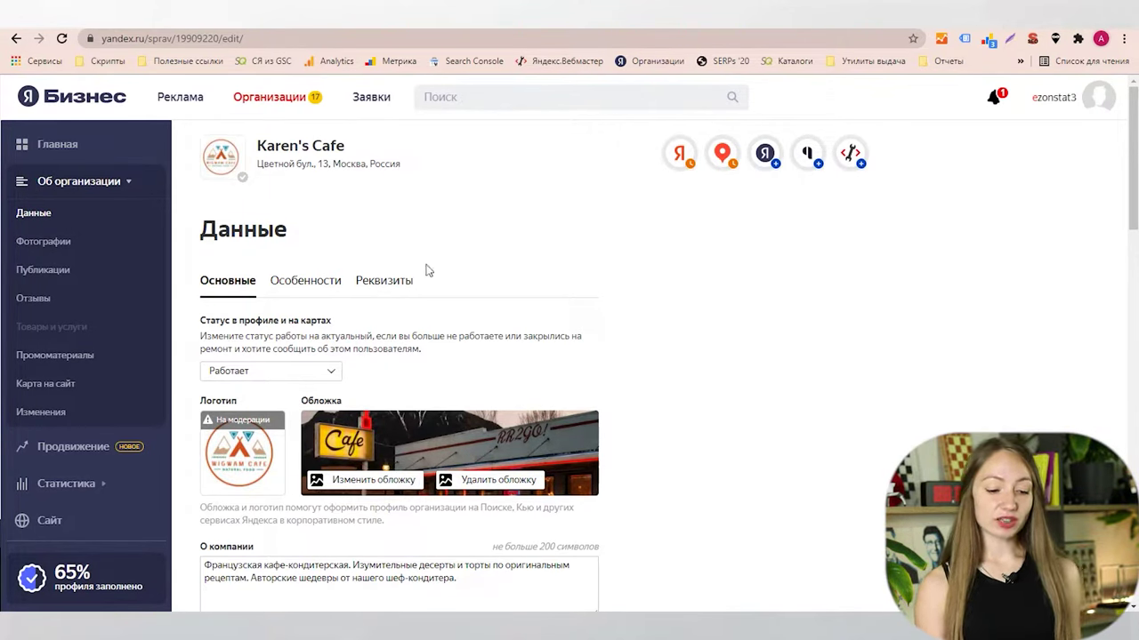
In the full list of organization features, set both "Доставка продуктов" and "Бесплатная доставка" to "Нет".
left_click(299, 291)
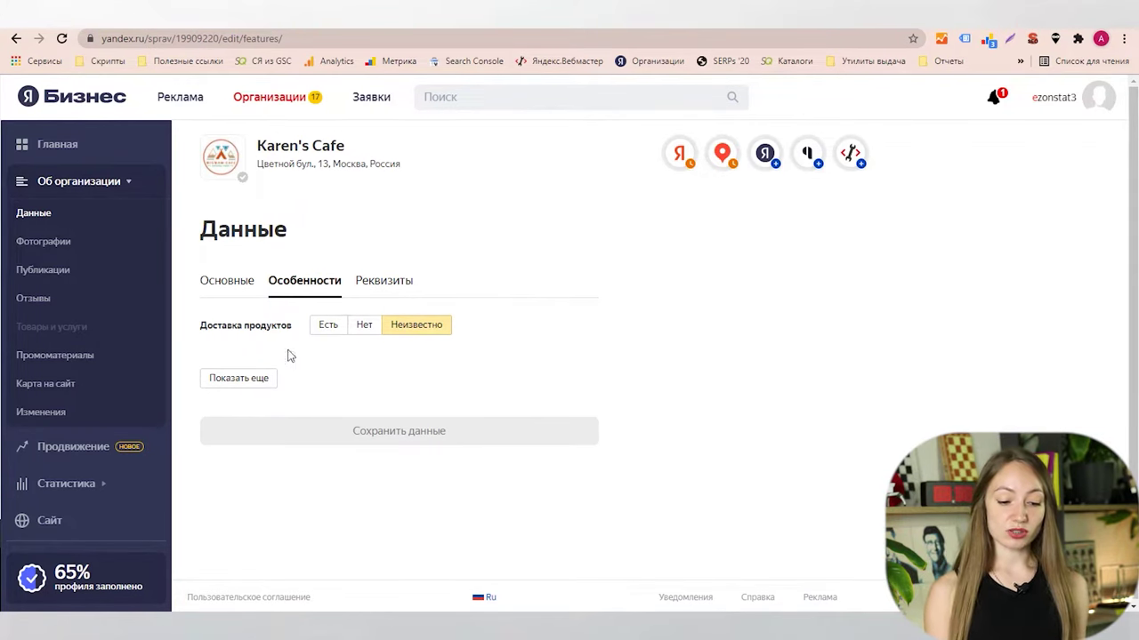
left_click(241, 384)
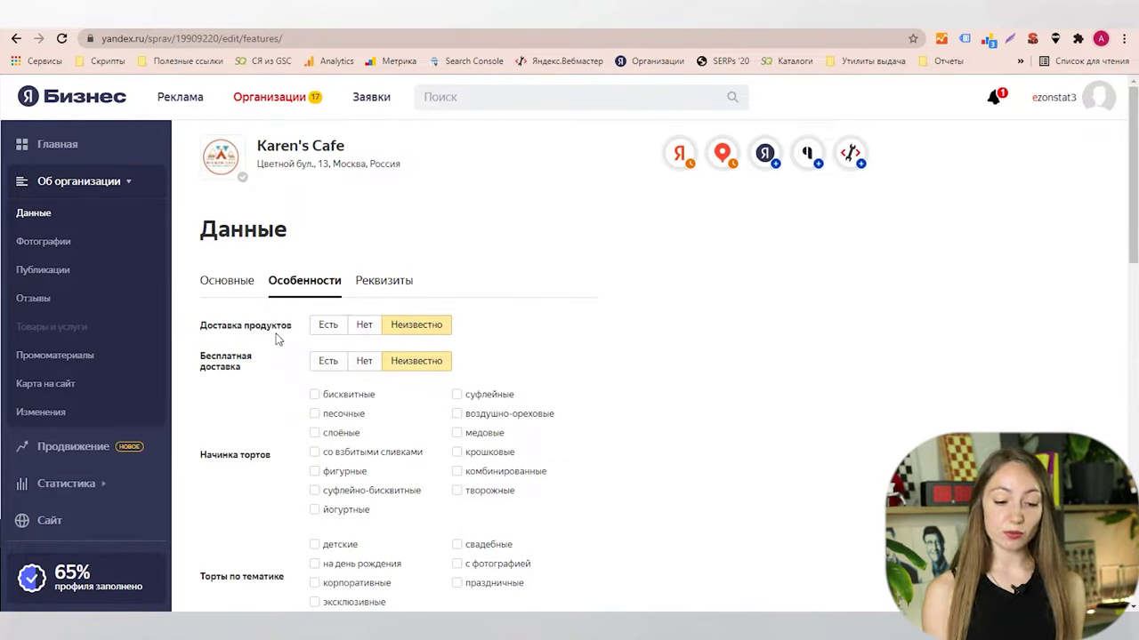
left_click(365, 326)
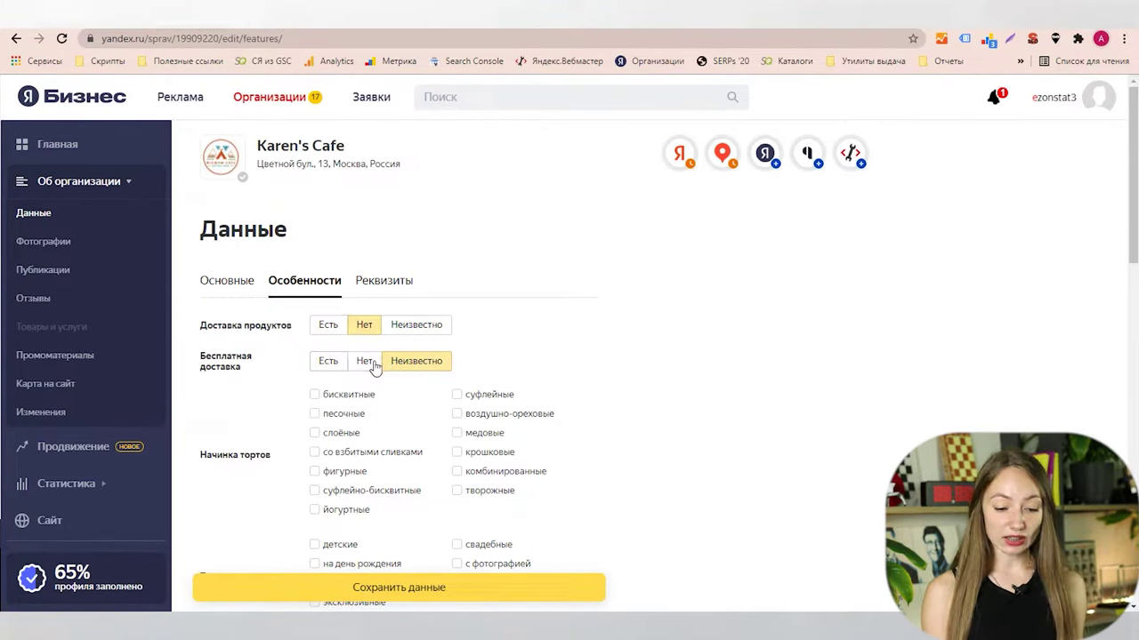
left_click(366, 363)
Select the cake fillings "бисквитные", "со взбитыми сливками", "воздушно-ореховые" and "крошковые".
scroll(284, 410, "down", 1)
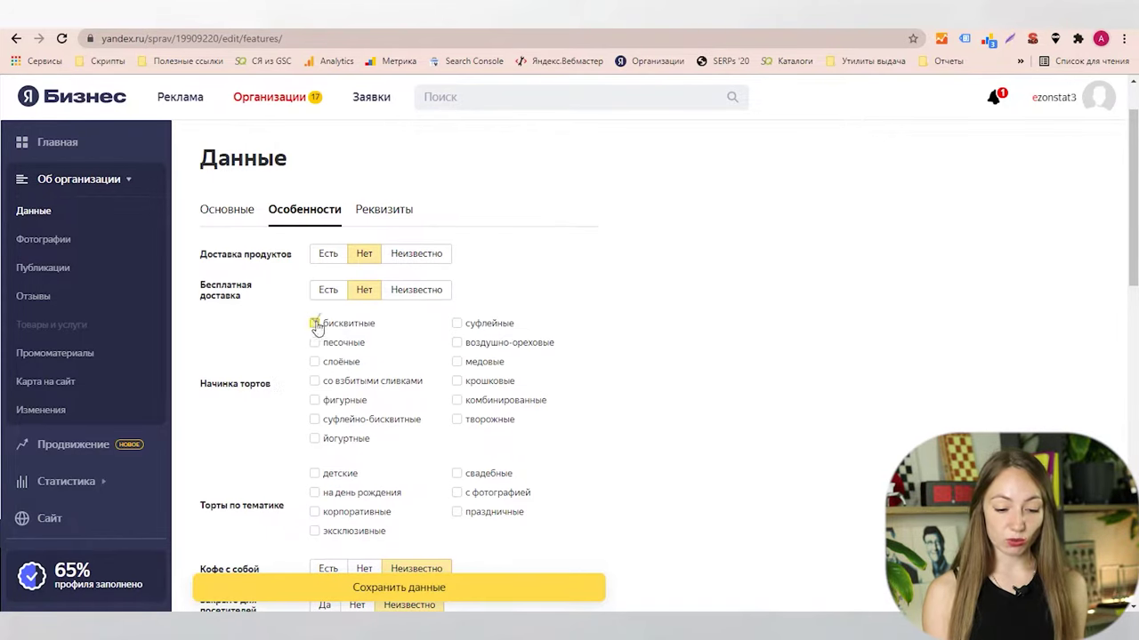
left_click(457, 344)
left_click(456, 381)
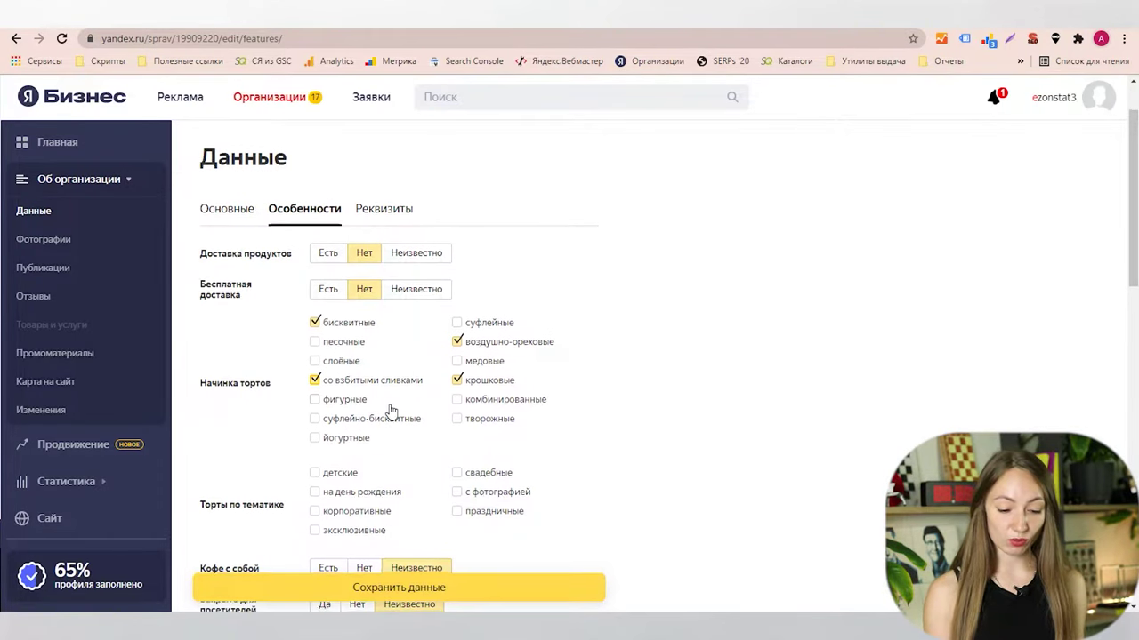
Select all seven cake themes: детские, на день рождения, корпоративные, эксклюзивные, свадебные, с фотографией and праздничные.
scroll(387, 406, "down", 2)
left_click(353, 337)
left_click(354, 354)
left_click(360, 372)
left_click(365, 391)
left_click(476, 337)
left_click(479, 353)
left_click(480, 372)
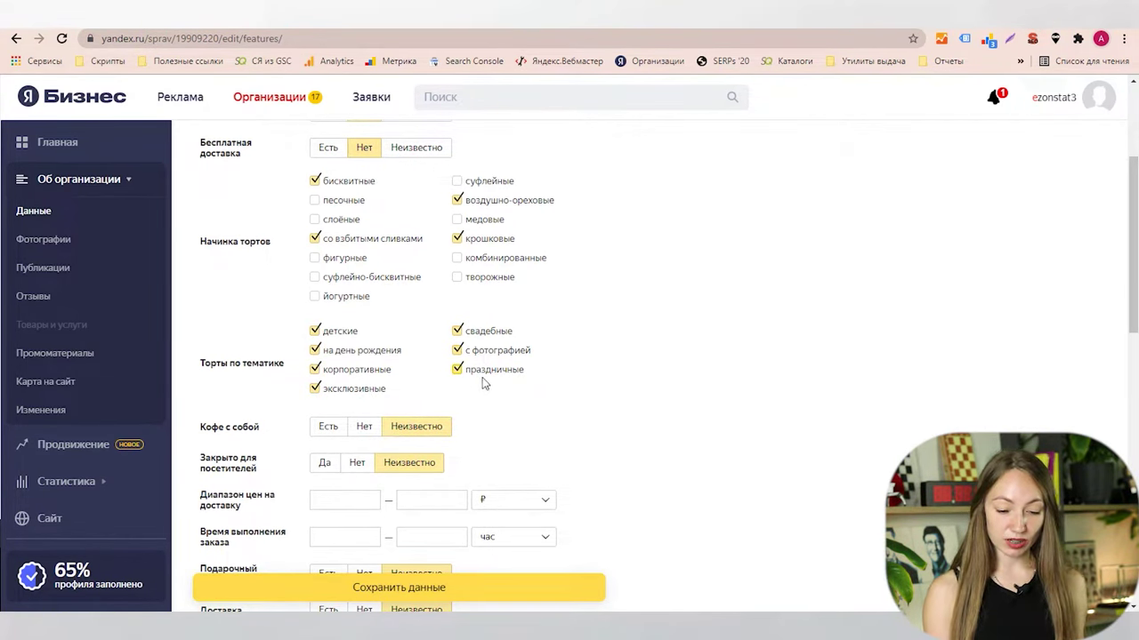
Set "Кофе с собой" to "Есть" and "Закрыто для посетителей" to "Нет".
scroll(476, 391, "down", 2)
left_click(331, 287)
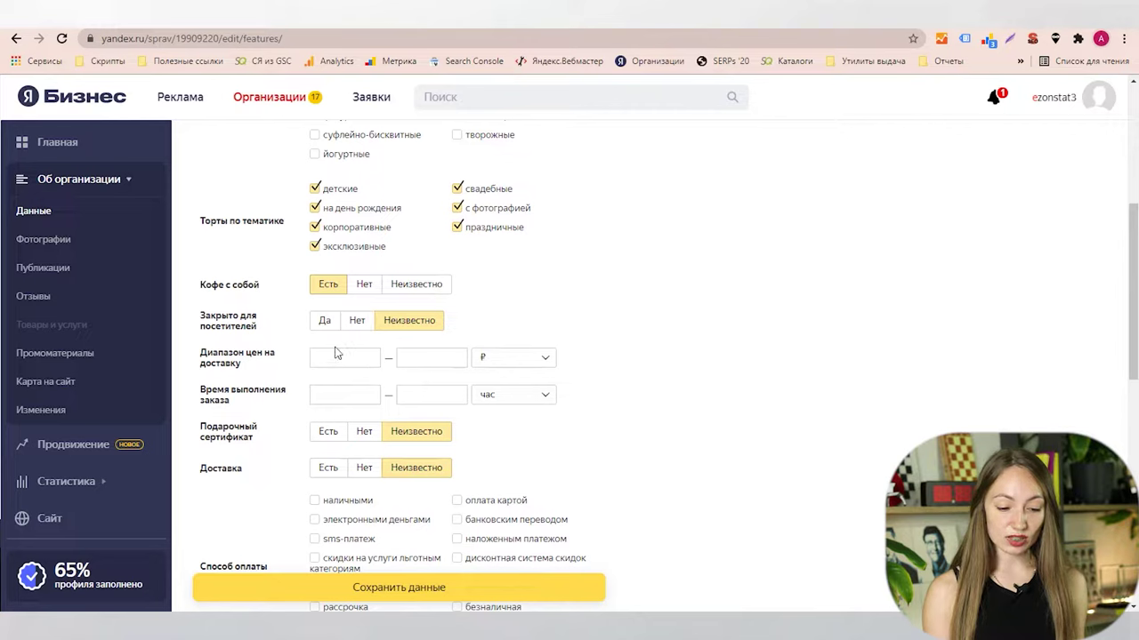
left_click(355, 322)
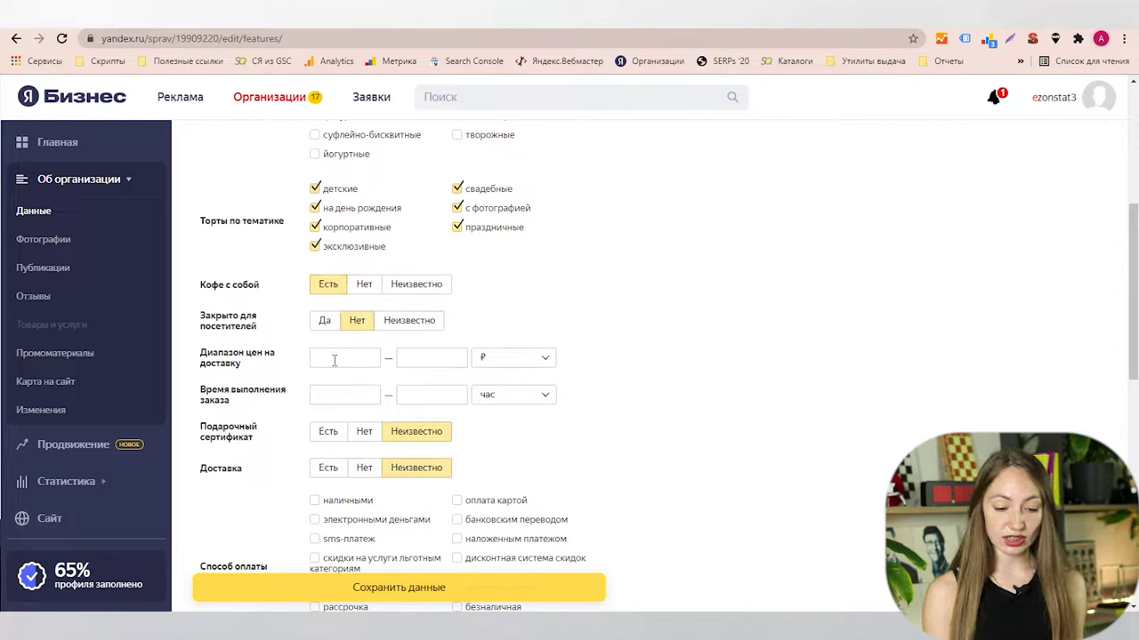
left_click(481, 365)
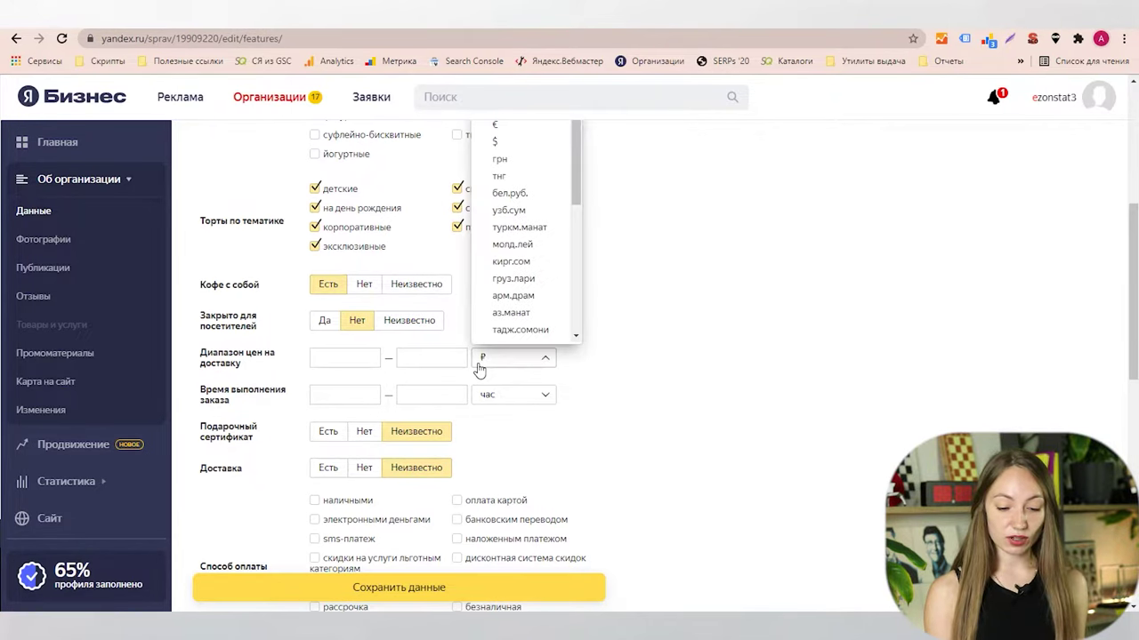
left_click(359, 365)
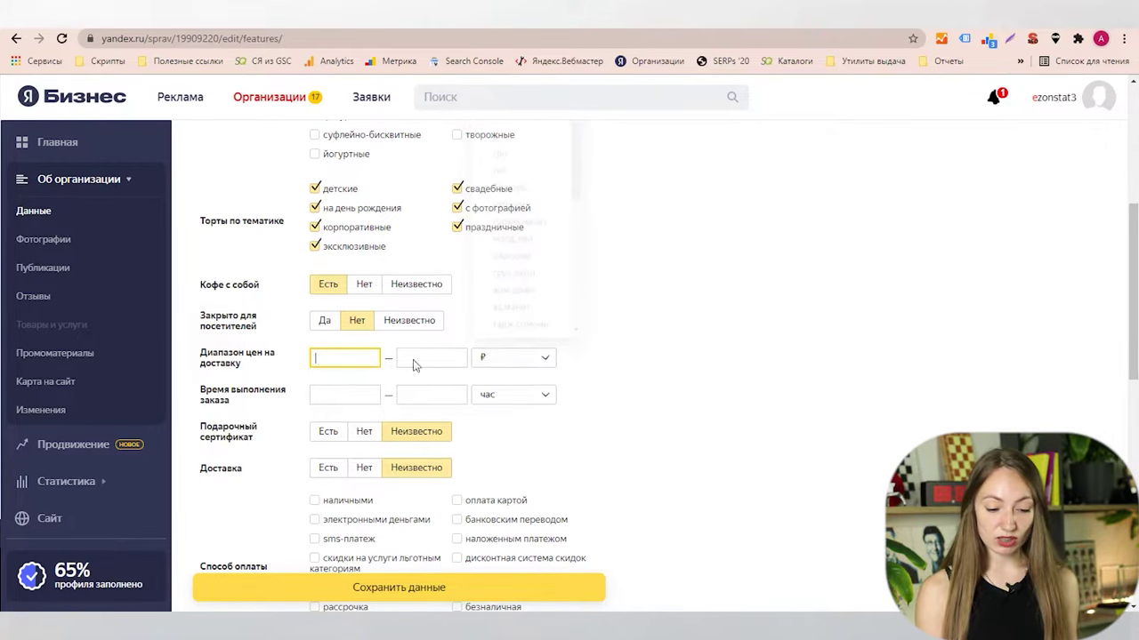
left_click(334, 397)
Set "Подарочный сертификат" to "Есть" and "Доставка" to "Нет".
scroll(565, 415, "down", 1)
left_click(328, 363)
left_click(364, 398)
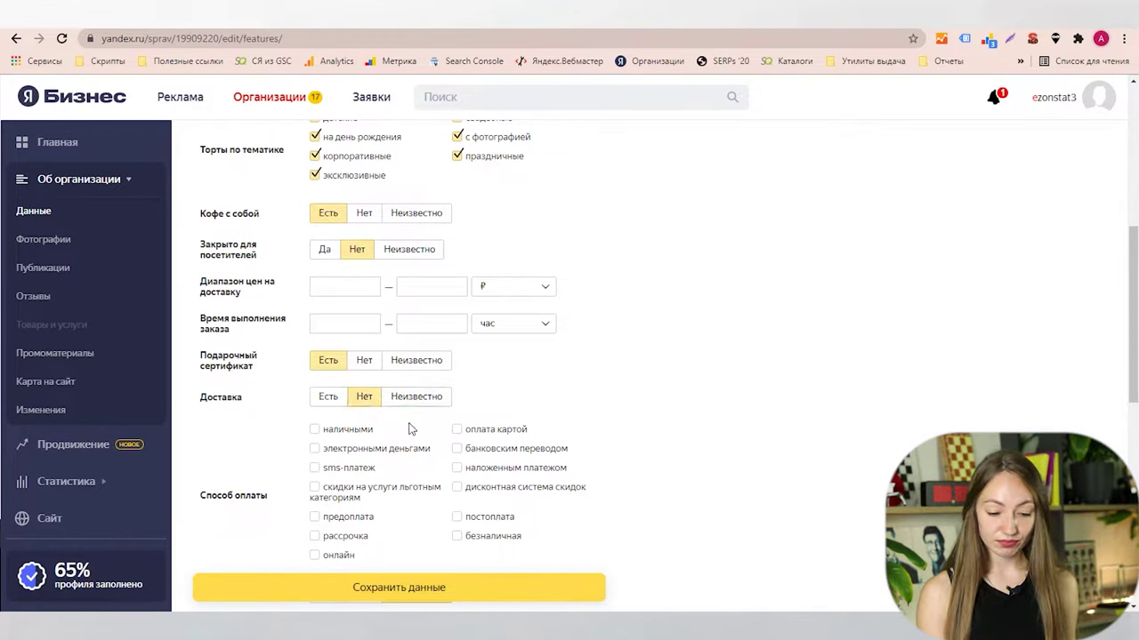
Select the payment methods "наличными", "оплата картой", "дисконтная система скидок" and "онлайн".
scroll(365, 400, "down", 1)
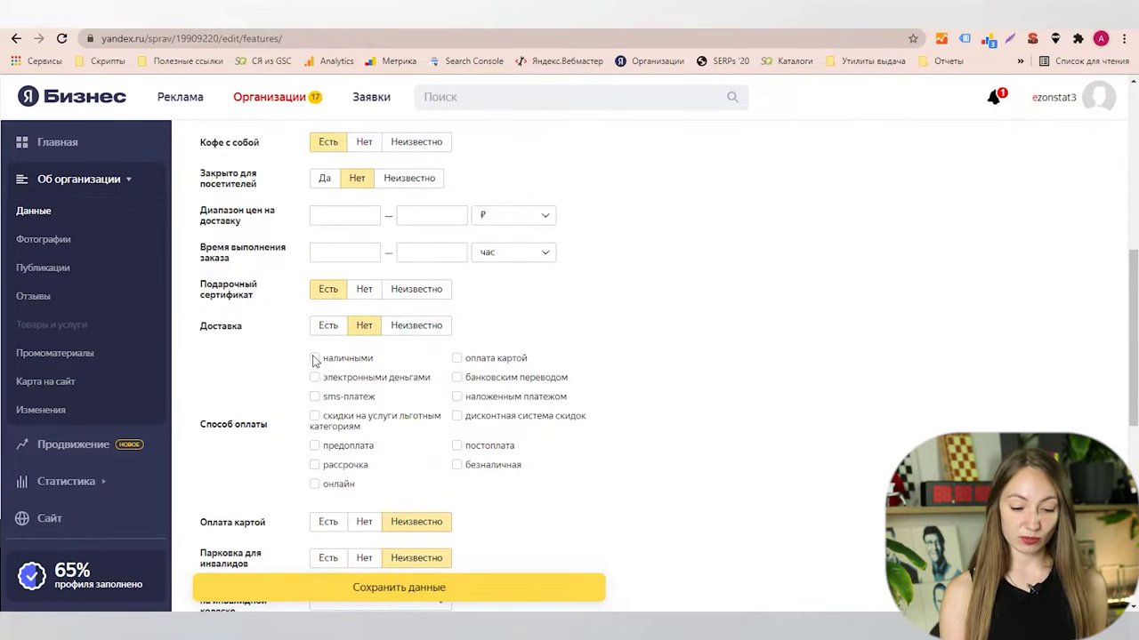
left_click(315, 359)
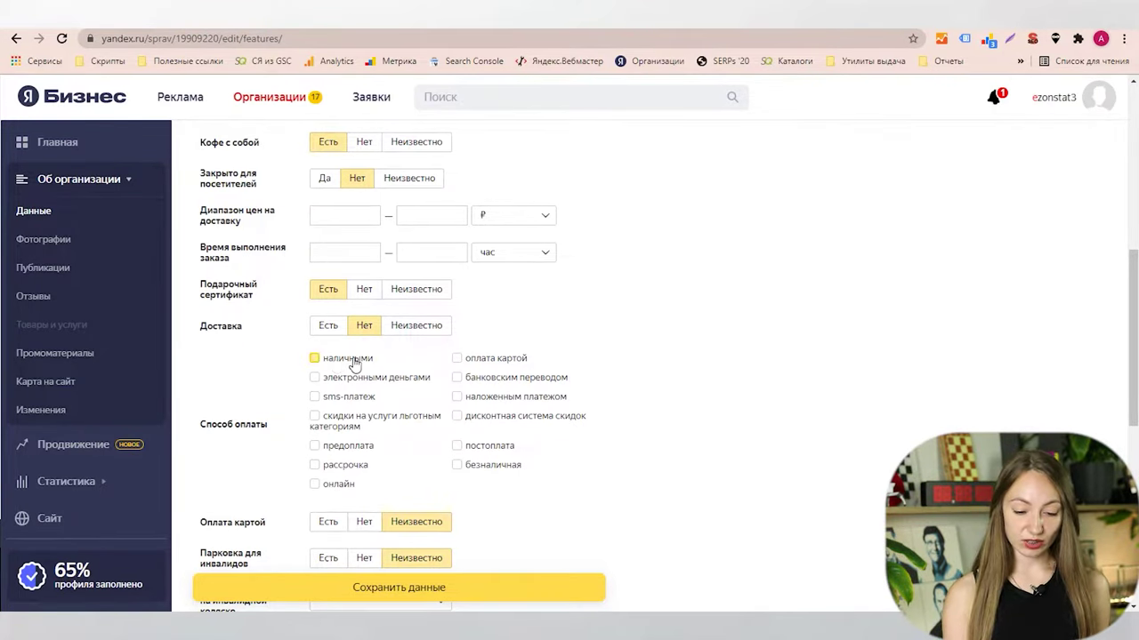
left_click(513, 418)
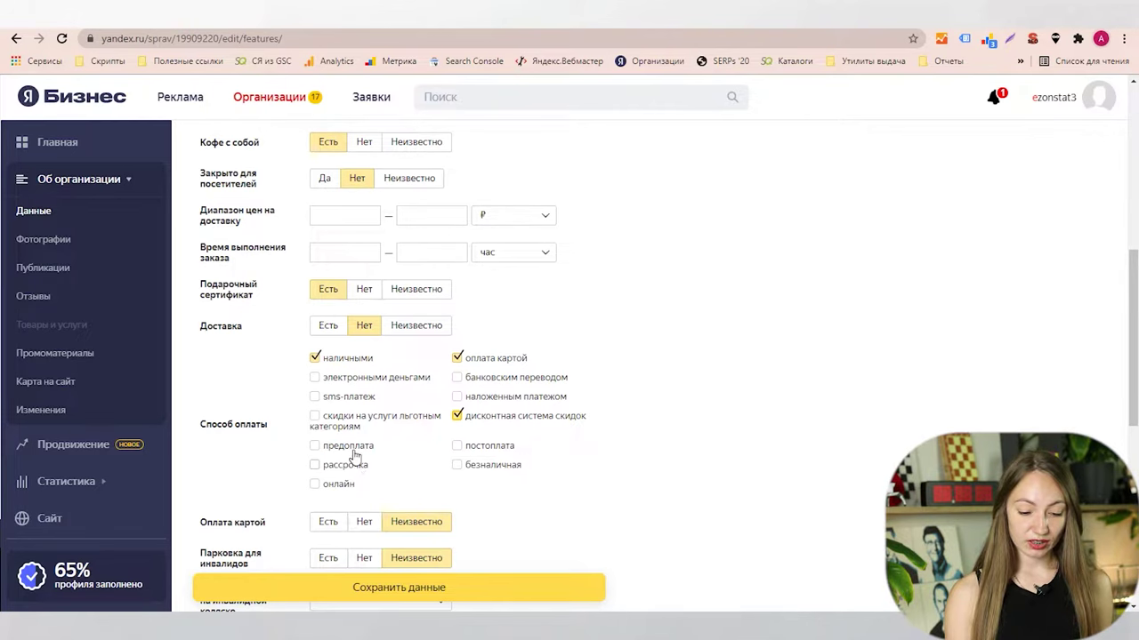
scroll(374, 418, "down", 2)
left_click(341, 343)
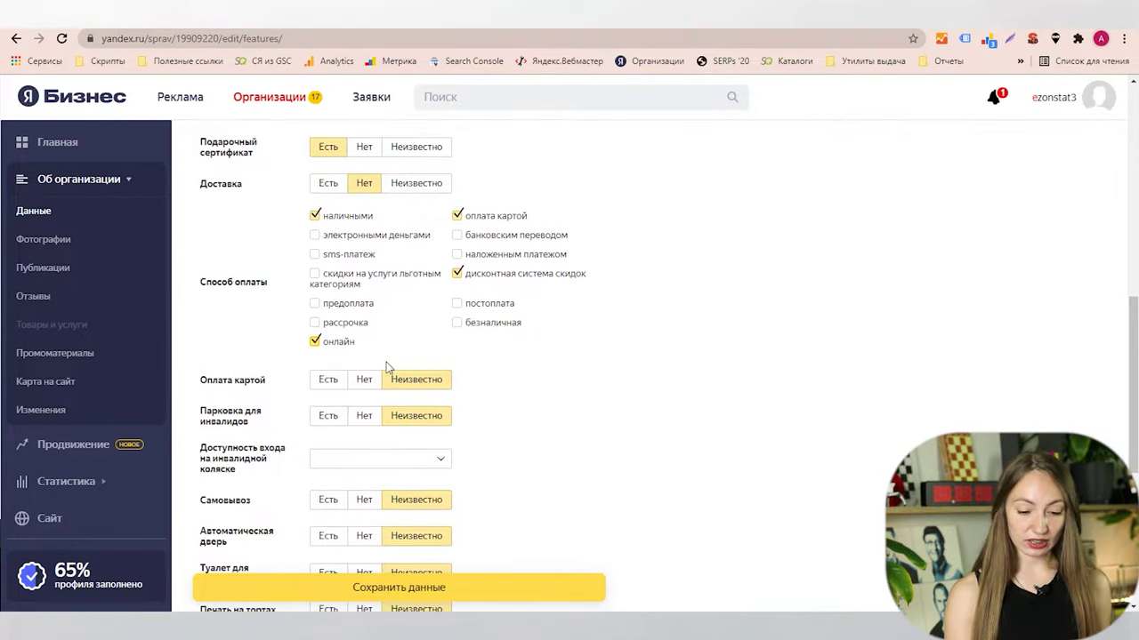
Set both "Оплата картой" and "Парковка для инвалидов" to "Есть".
scroll(352, 349, "down", 1)
left_click(330, 309)
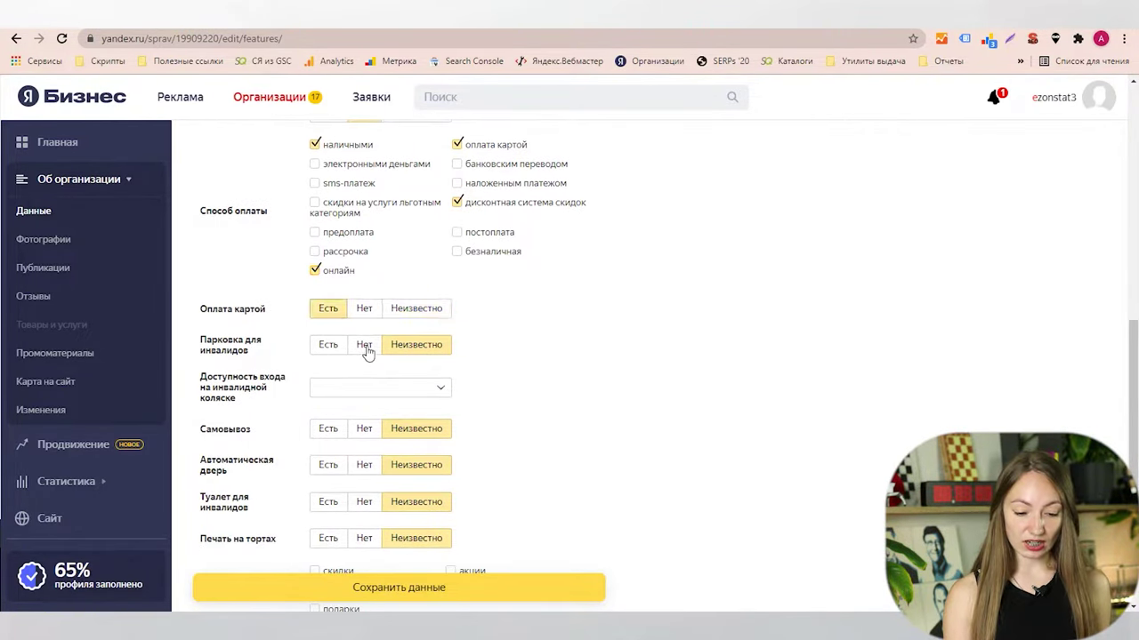
left_click(326, 345)
Set the wheelchair accessibility of the entrance to "полностью доступно".
scroll(320, 396, "down", 1)
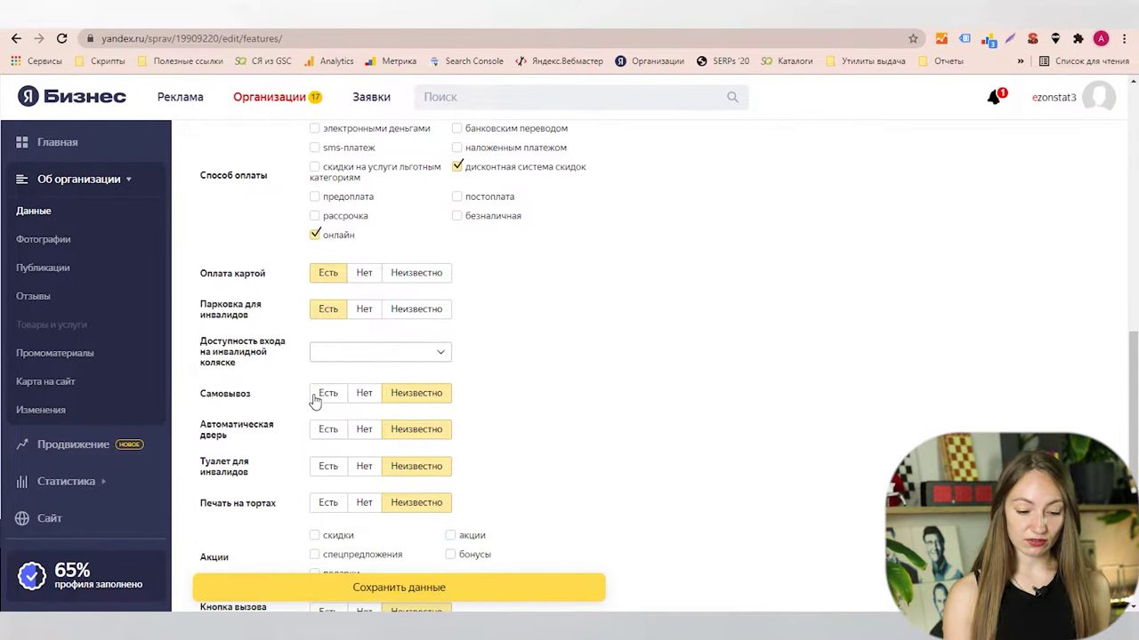
left_click(359, 320)
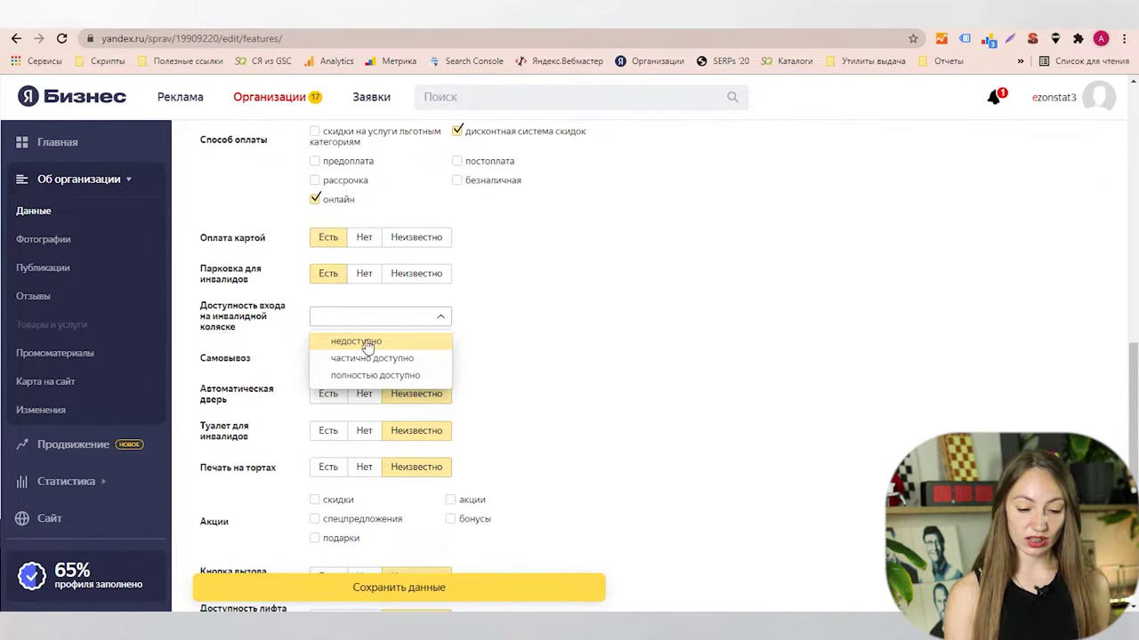
left_click(386, 375)
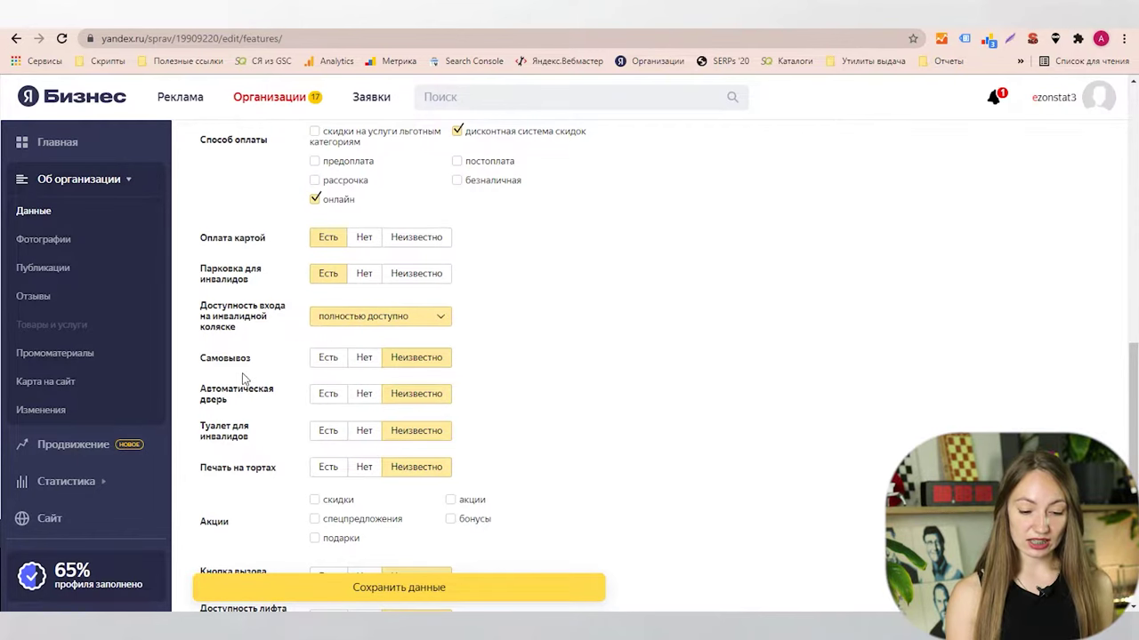
Set "Самовывоз", "Туалет для инвалидов" and "Печать на тортах" to "Есть", and "Автоматическая дверь" to "Нет".
scroll(244, 378, "down", 1)
left_click(330, 291)
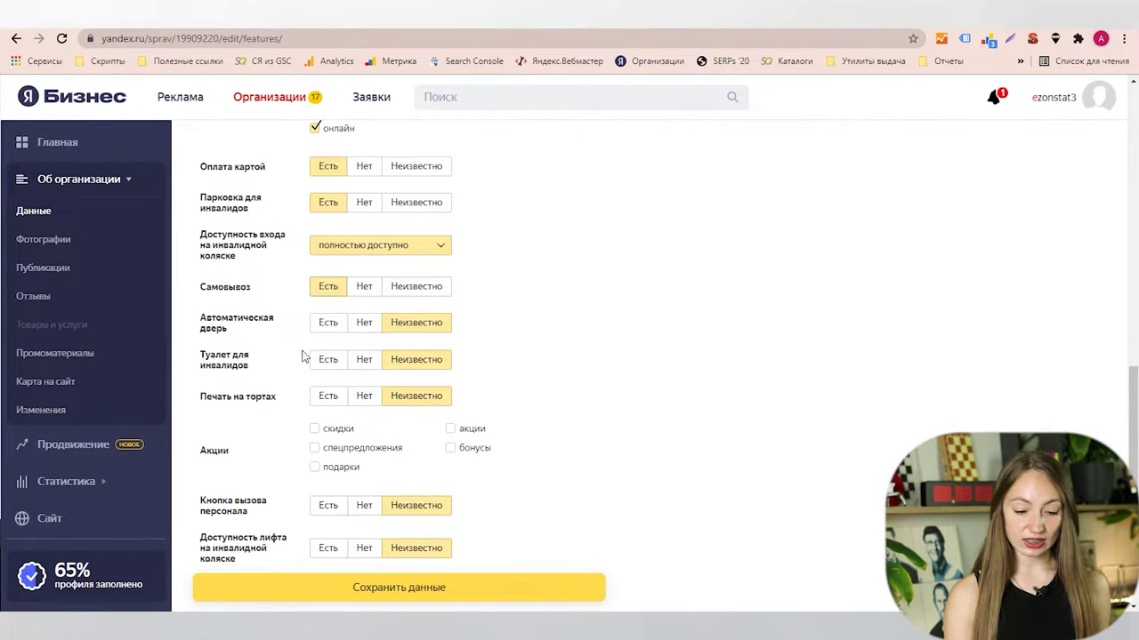
left_click(364, 324)
left_click(343, 369)
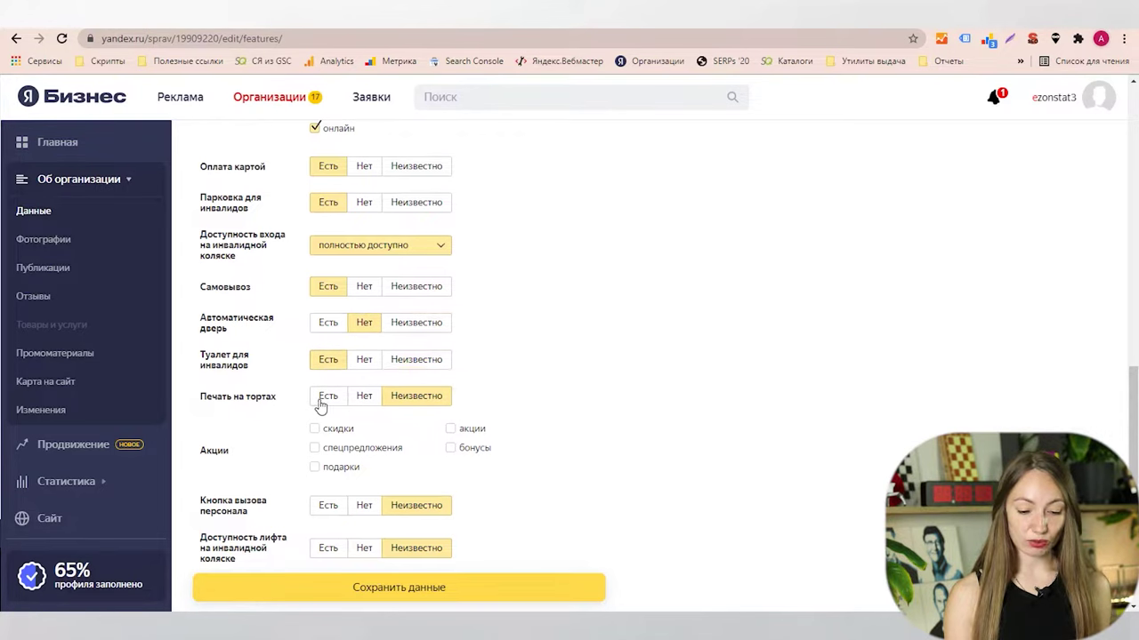
scroll(324, 401, "down", 1)
left_click(328, 325)
Select all five promotion types under "Акции": скидки, акции, бонусы, спецпредложения and подарки.
left_click(336, 365)
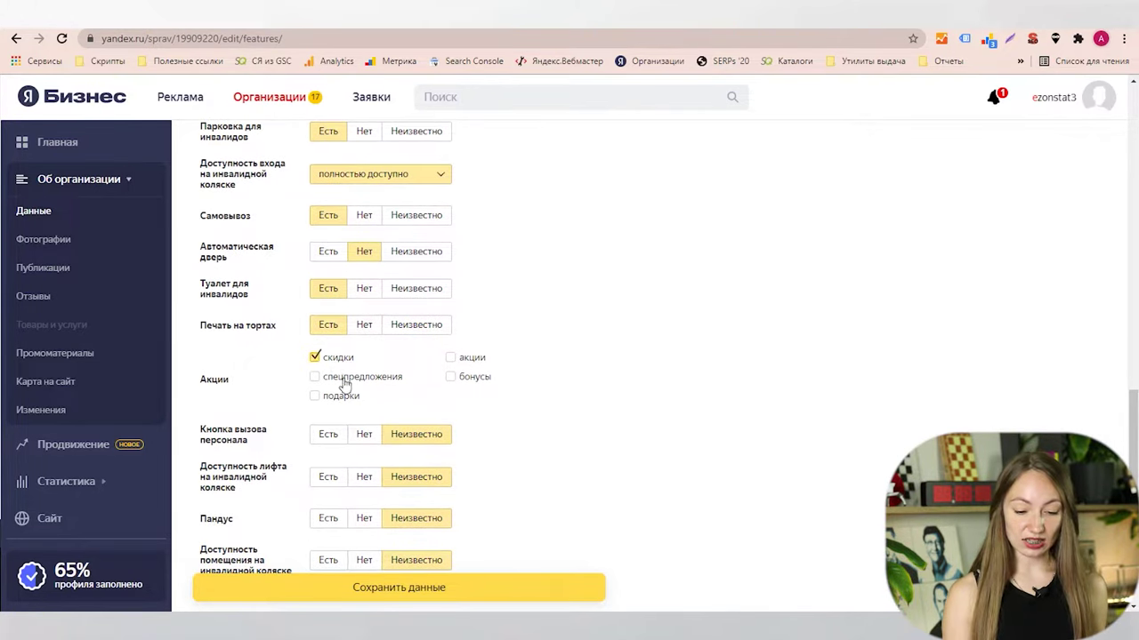
left_click(451, 359)
left_click(450, 378)
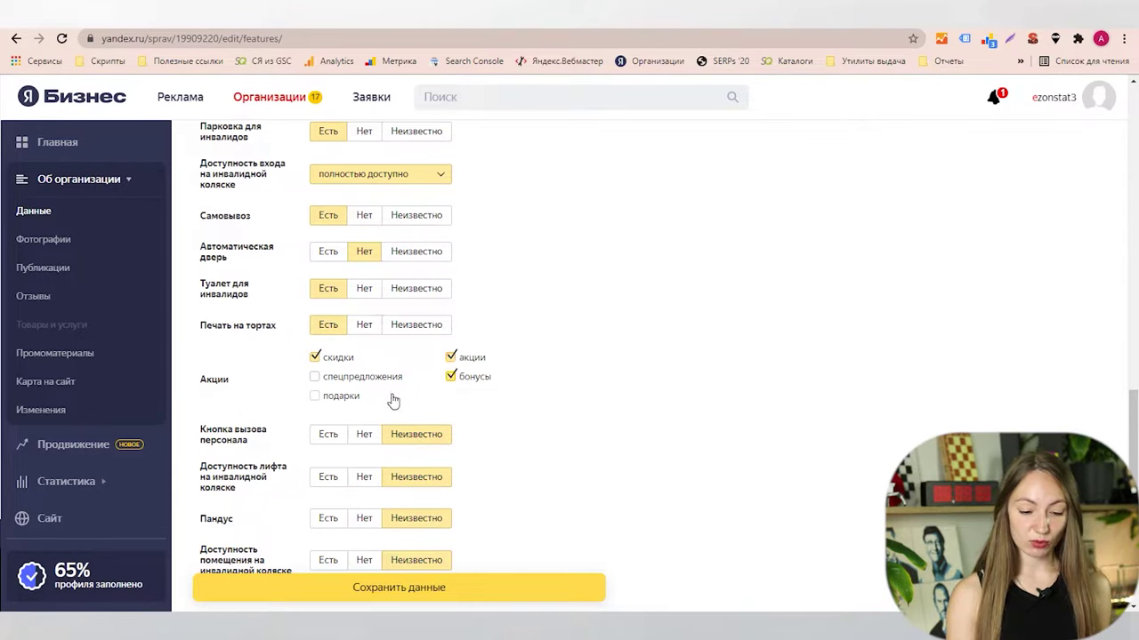
left_click(372, 381)
left_click(356, 402)
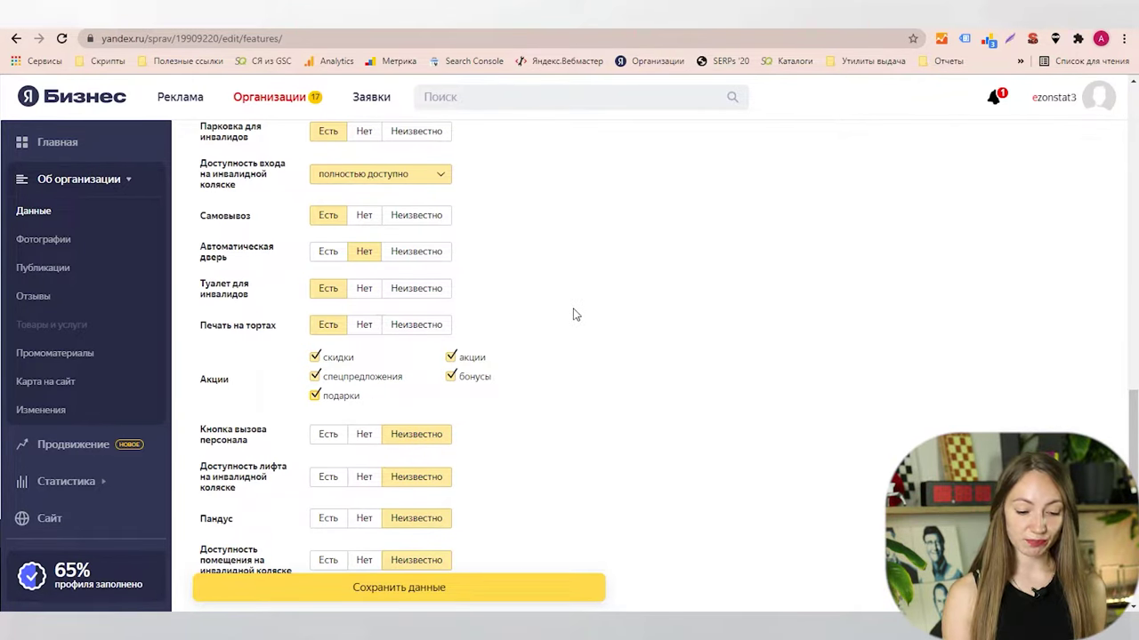